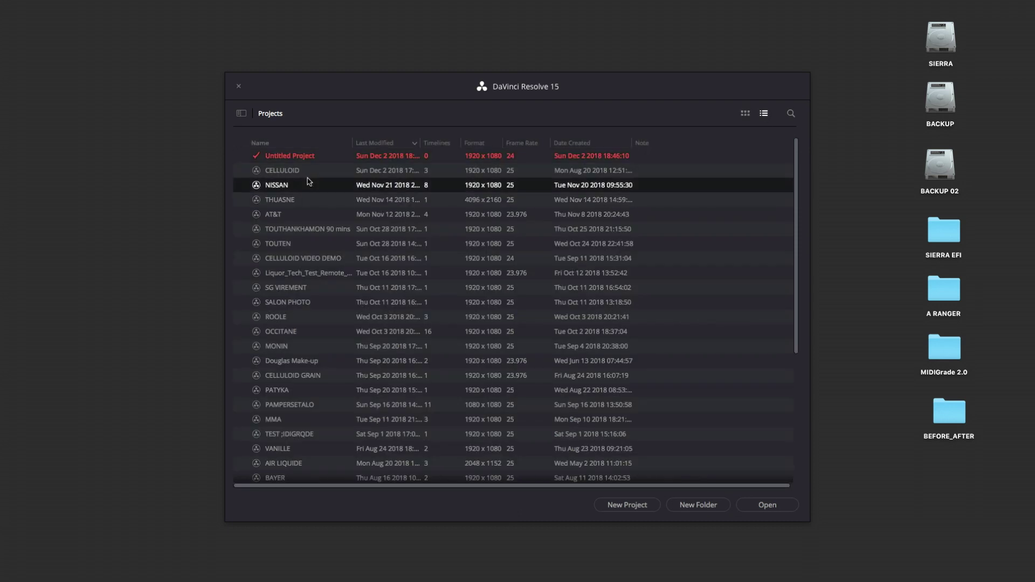
Step: Open the CELLULOID project from the Project Manager
double_click(321, 171)
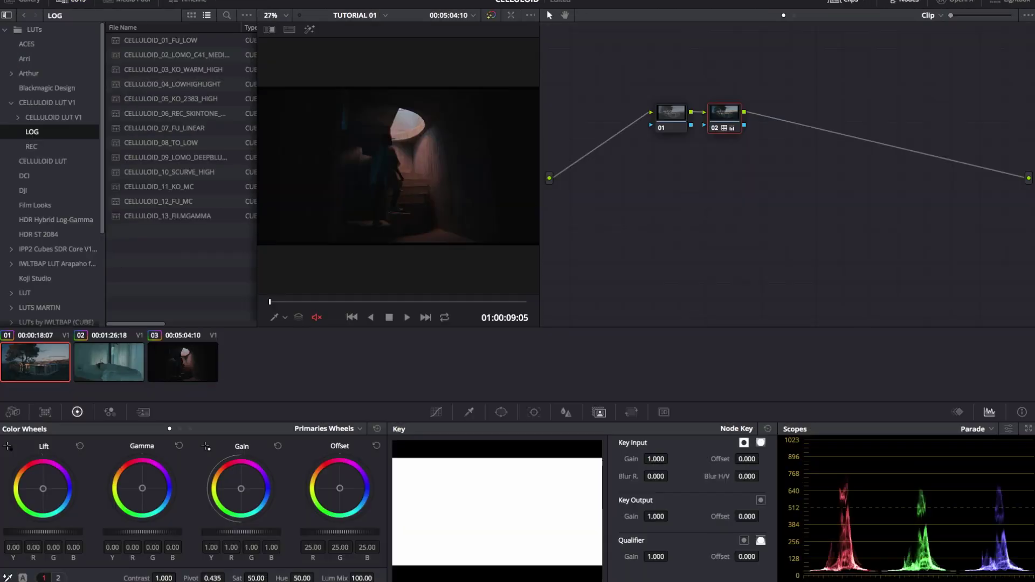
Step: Select clip 02, the bedroom shot, in the thumbnail timeline
click(98, 369)
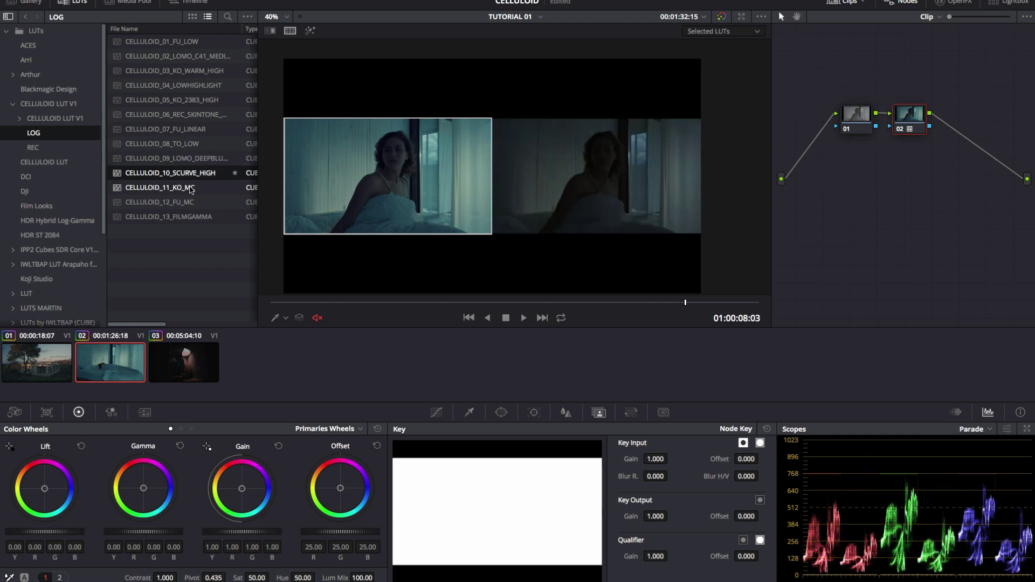
Step: Show the large scopes window, then lower the bedroom shot's gain and adjust offset balance
right_click(524, 179)
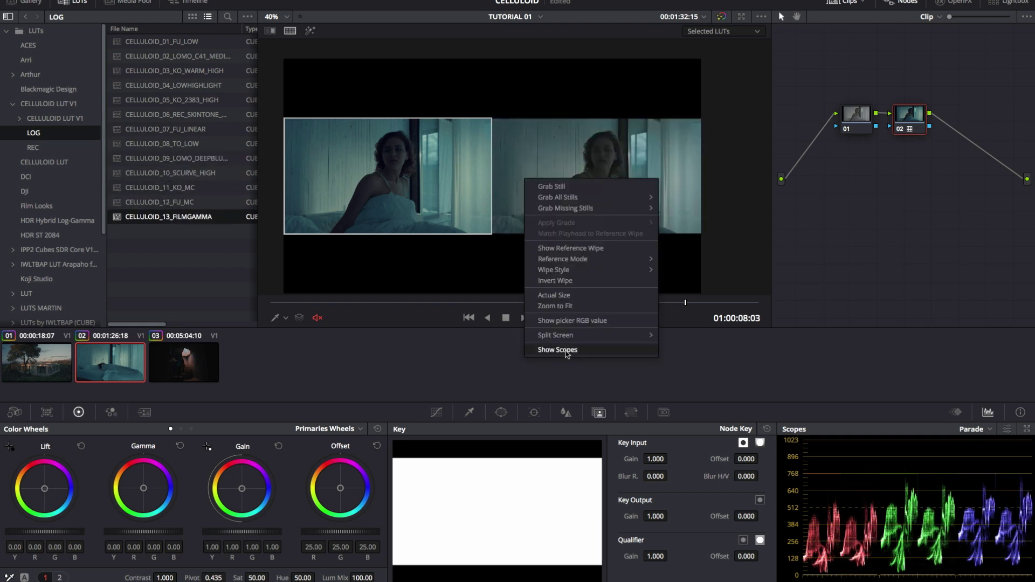
click(555, 349)
drag(253, 531, 235, 531)
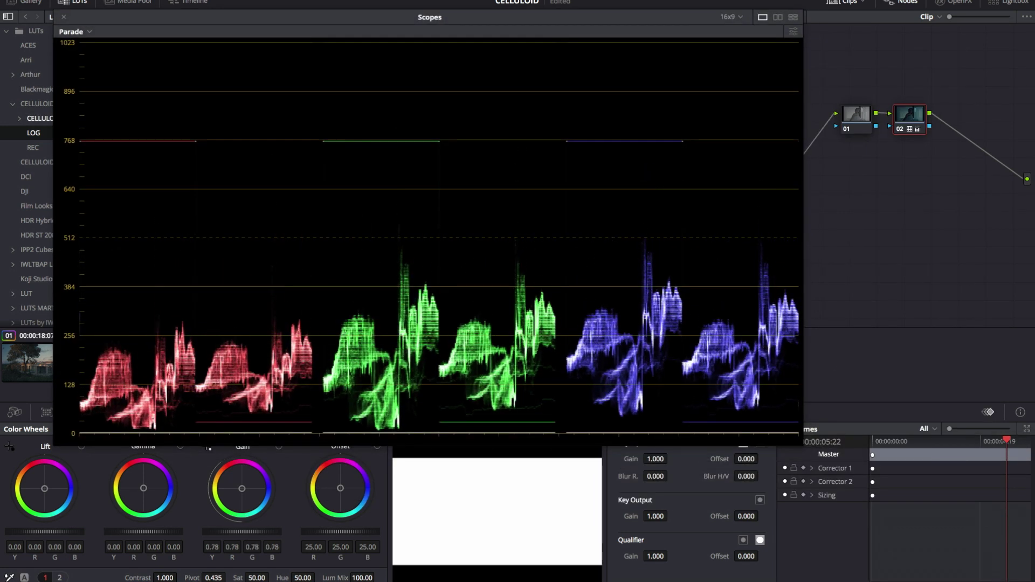
drag(340, 488, 342, 485)
drag(331, 531, 368, 528)
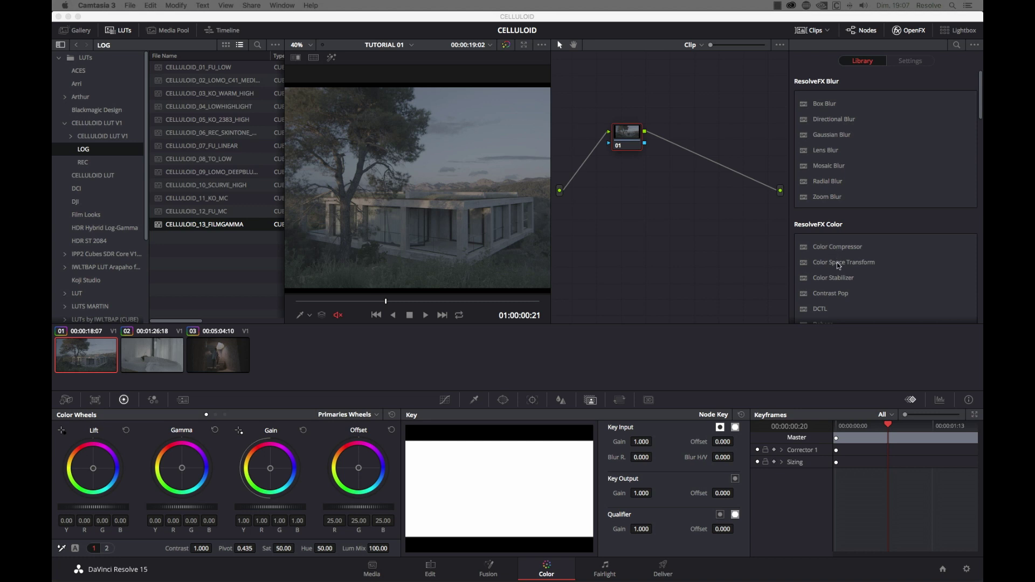
Step: Add Color Space Transform on node 01: REDWideGamutRGB/RED Log3G10 to ARRI Alexa/ARRI LogC
drag(839, 266, 827, 267)
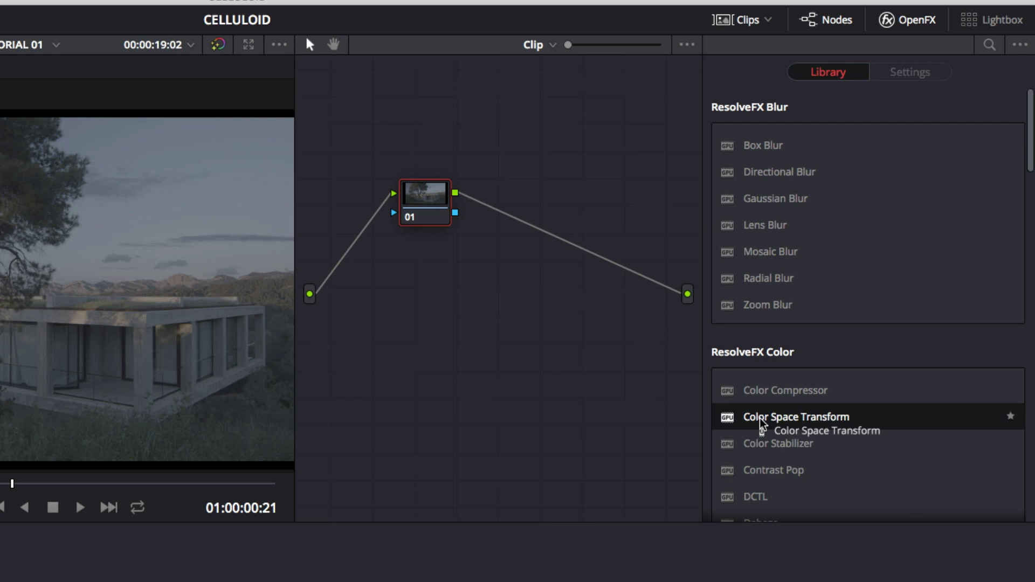
drag(422, 199, 422, 200)
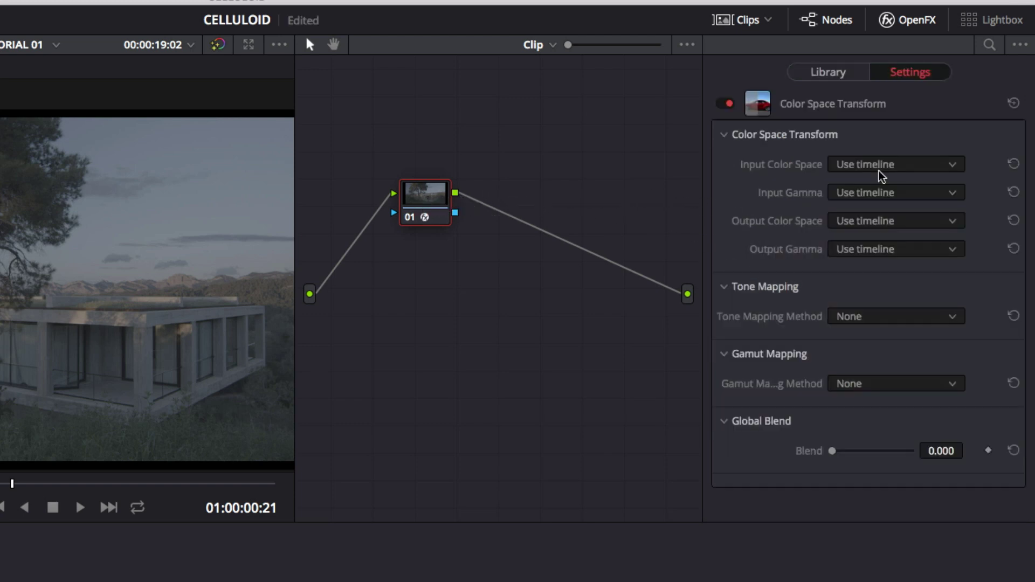
click(894, 164)
mouse_move(1016, 197)
mouse_down()
mouse_move(1026, 285)
mouse_move(892, 300)
mouse_up()
click(890, 314)
click(896, 221)
click(901, 299)
click(895, 250)
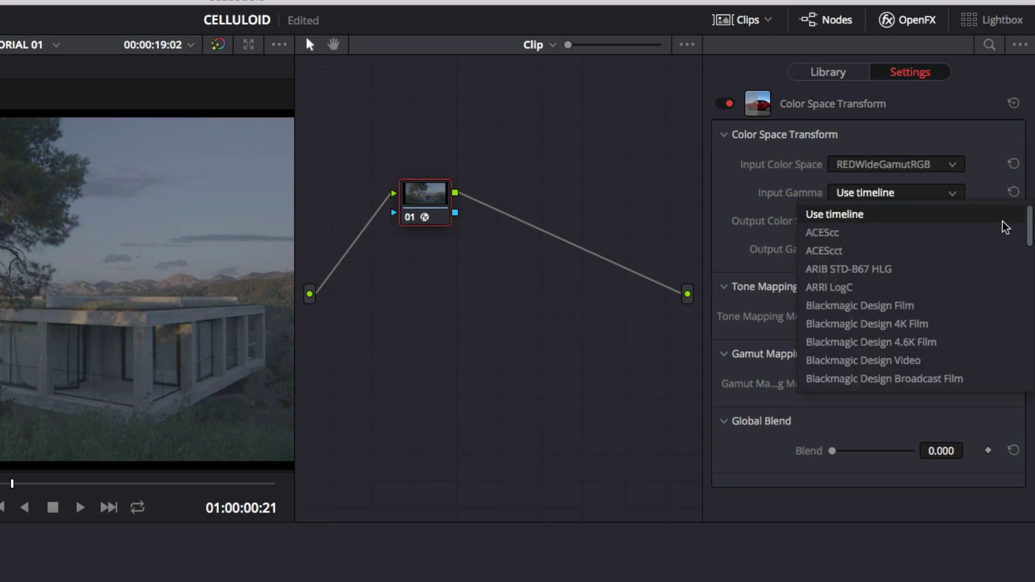
drag(1028, 234, 1032, 317)
click(836, 360)
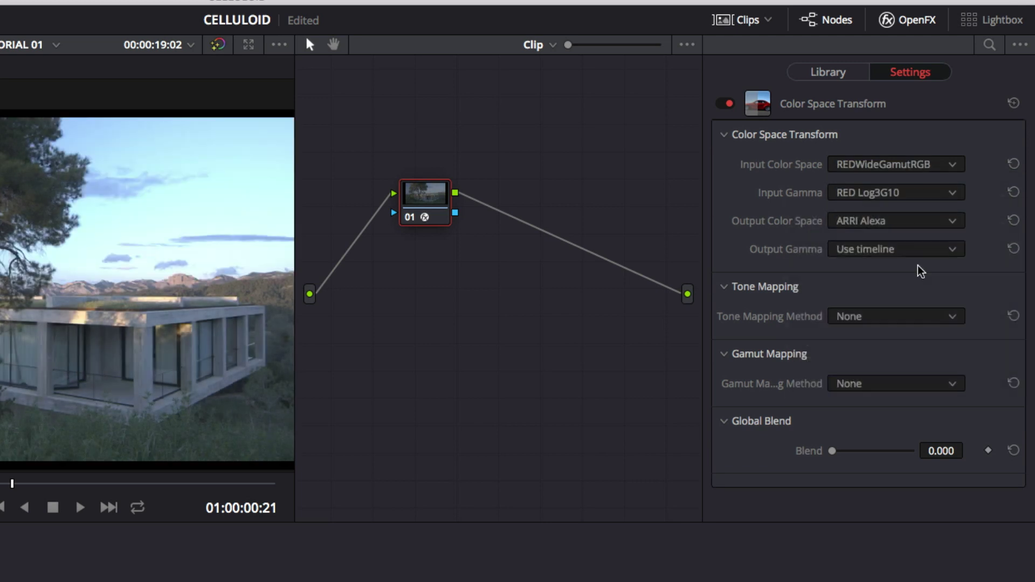
click(895, 249)
click(841, 344)
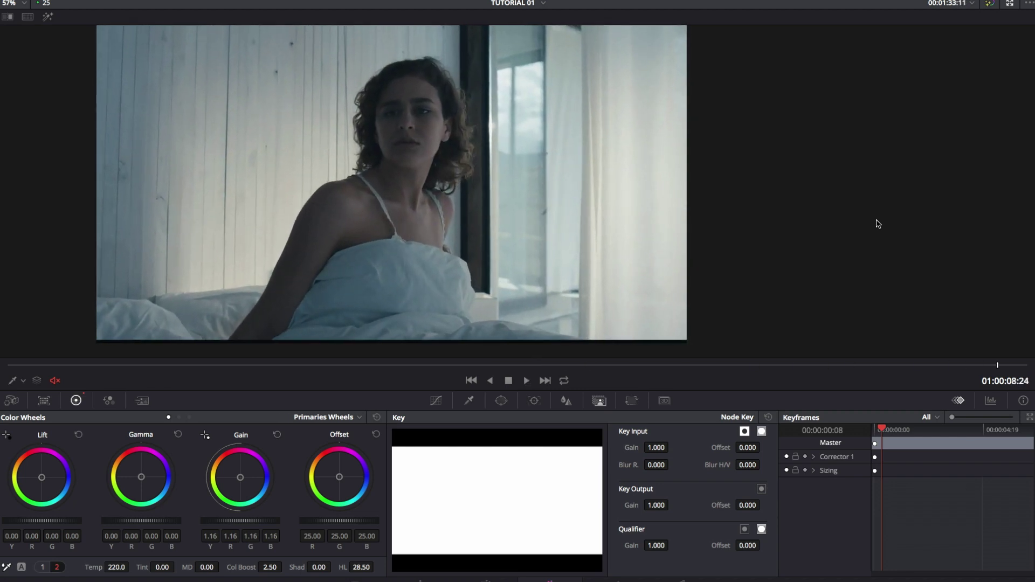
Step: Step the bedroom shot through local grade versions 2, 3, 4 and 5
key(ctrl+n)
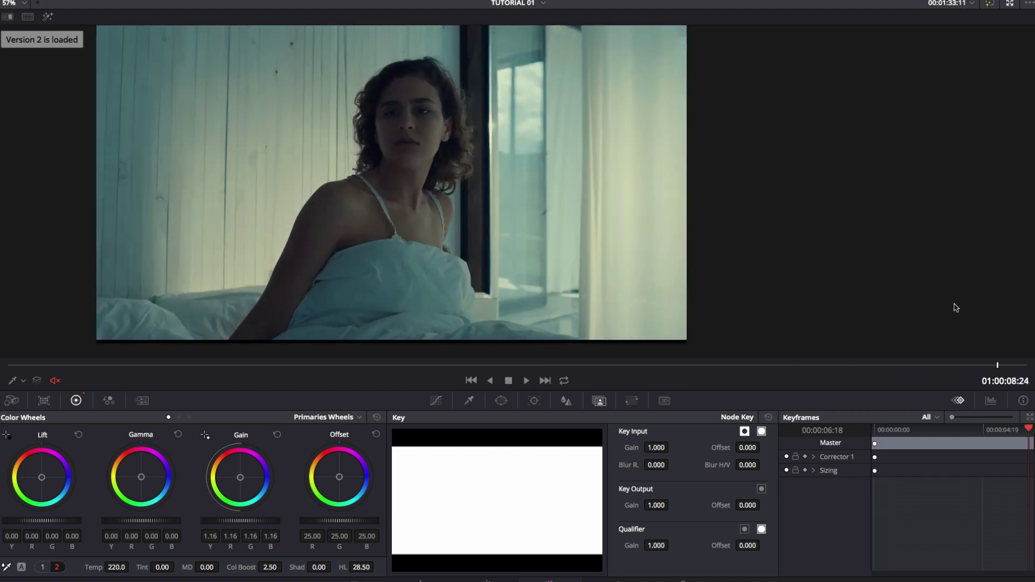
key(ctrl+n)
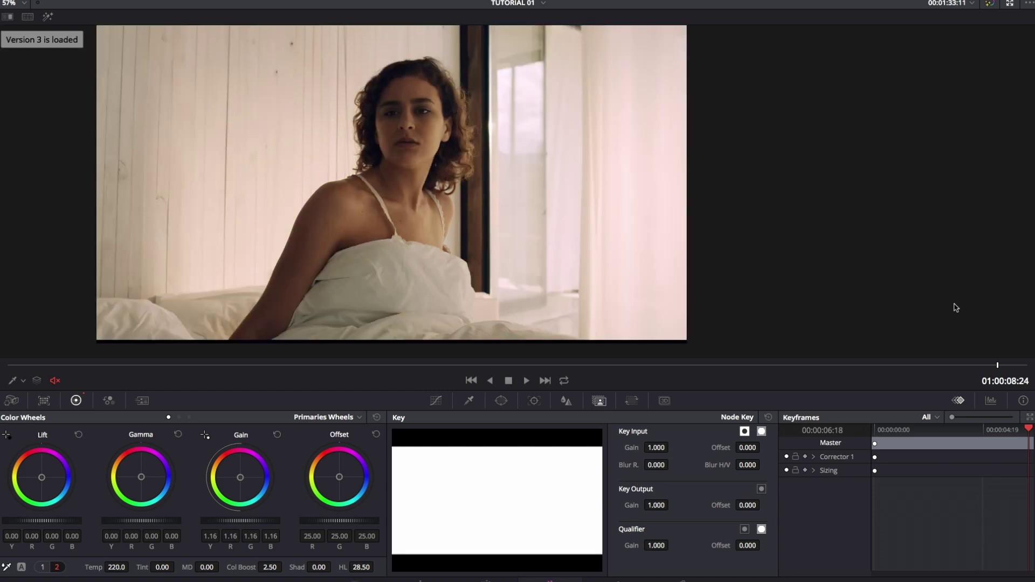
key(ctrl+n)
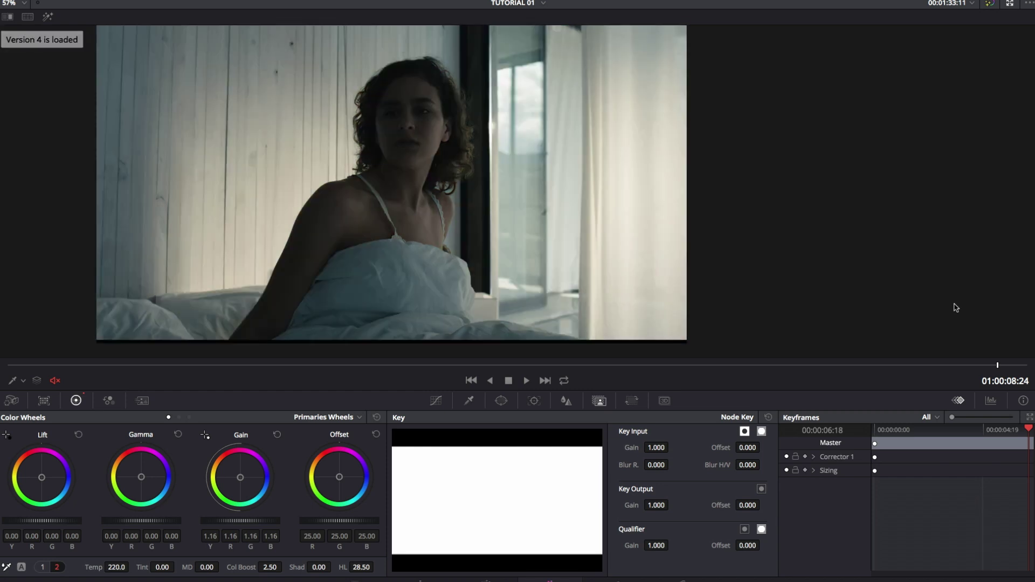
key(ctrl+n)
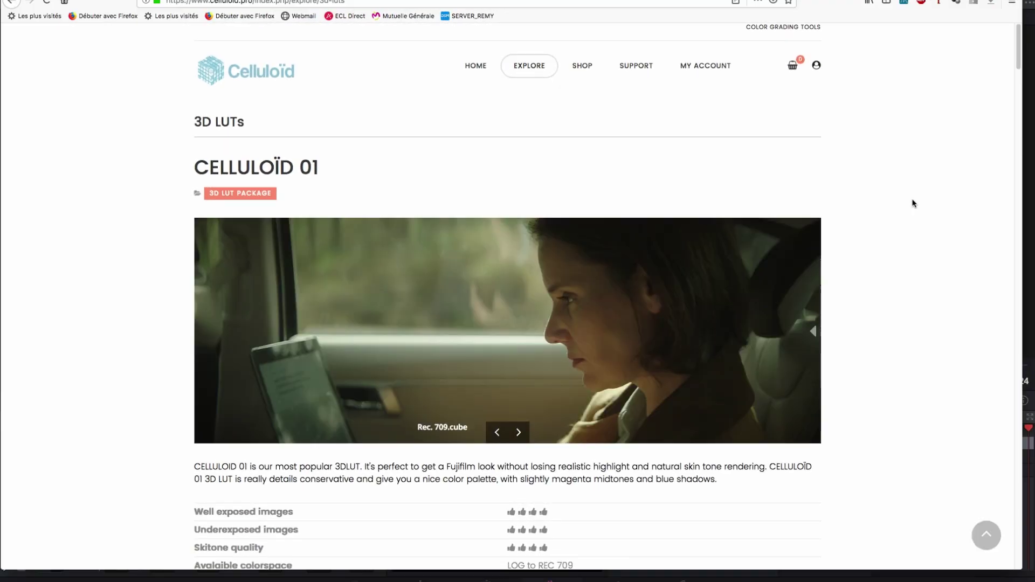
scroll(913, 203, down, 4)
scroll(913, 204, down, 5)
scroll(913, 202, down, 6)
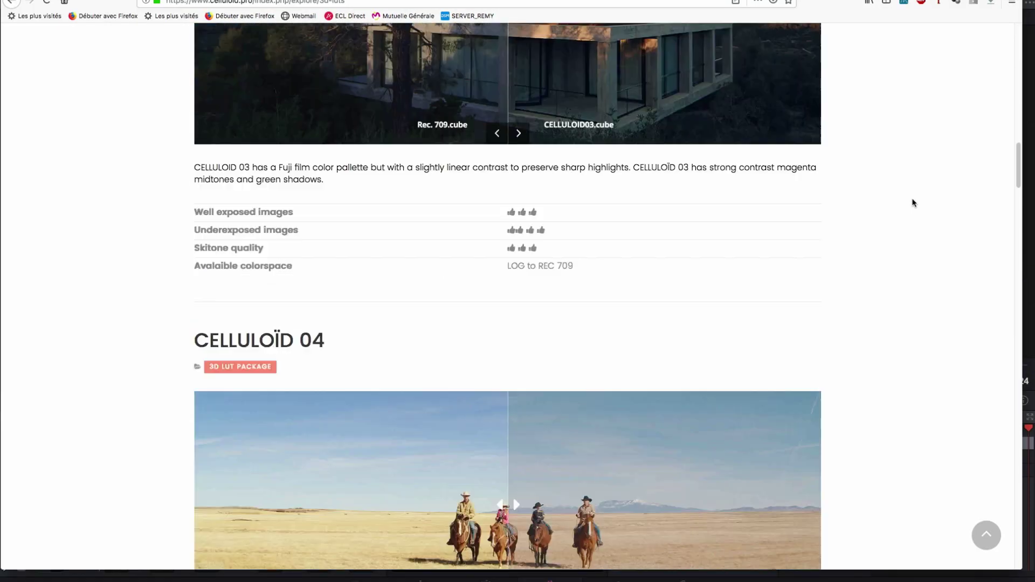
scroll(913, 203, down, 4)
drag(1019, 215, 1017, 42)
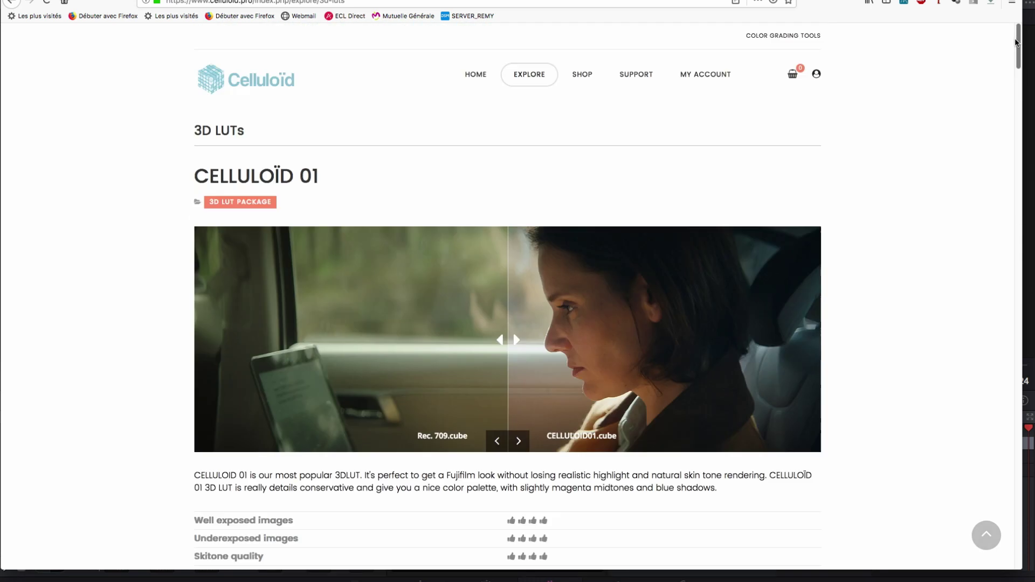
Step: Go to the Celluloid shop and open the Celluloïd Pro Pack product page
click(583, 80)
click(311, 264)
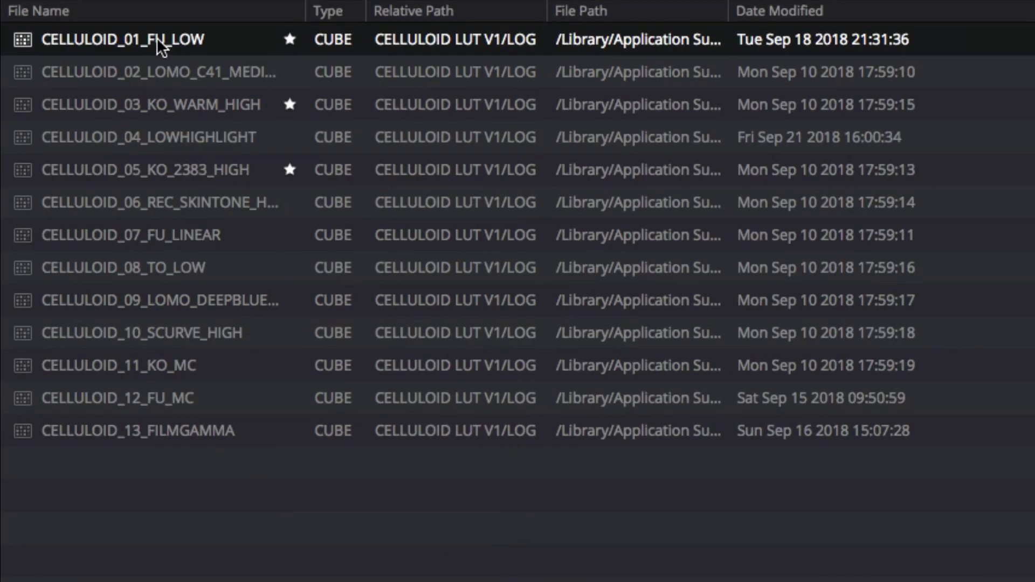
Step: Move down the LUT list and cycle the bedroom shot's grade versions toward version 5
key(Down)
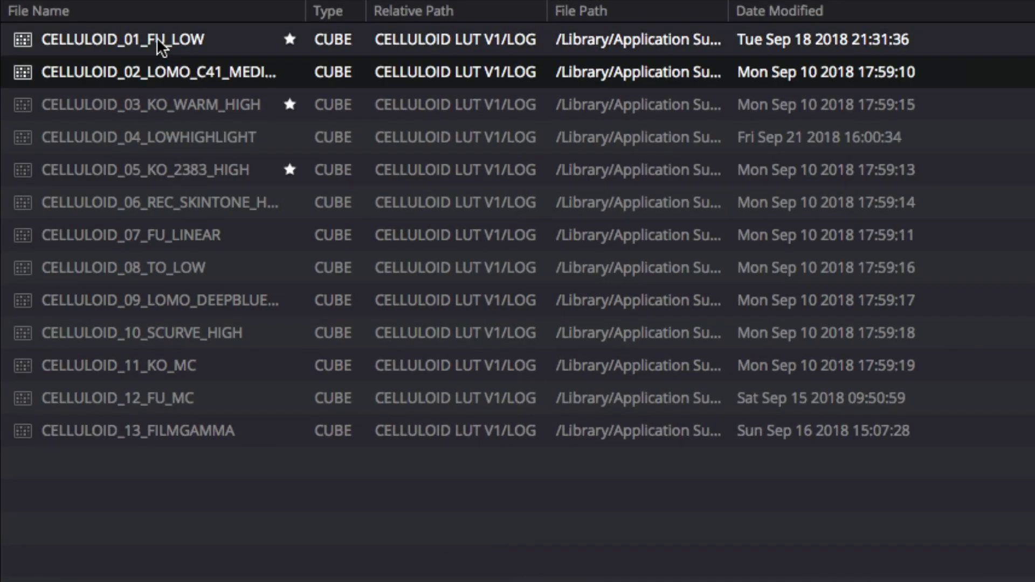
key(Down)
key(Down)
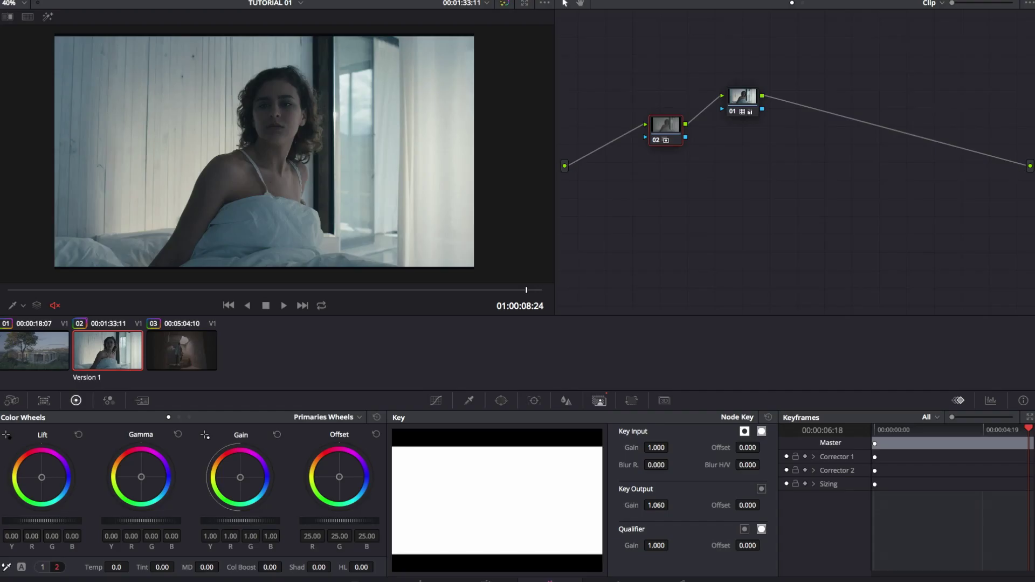
key(ctrl+b)
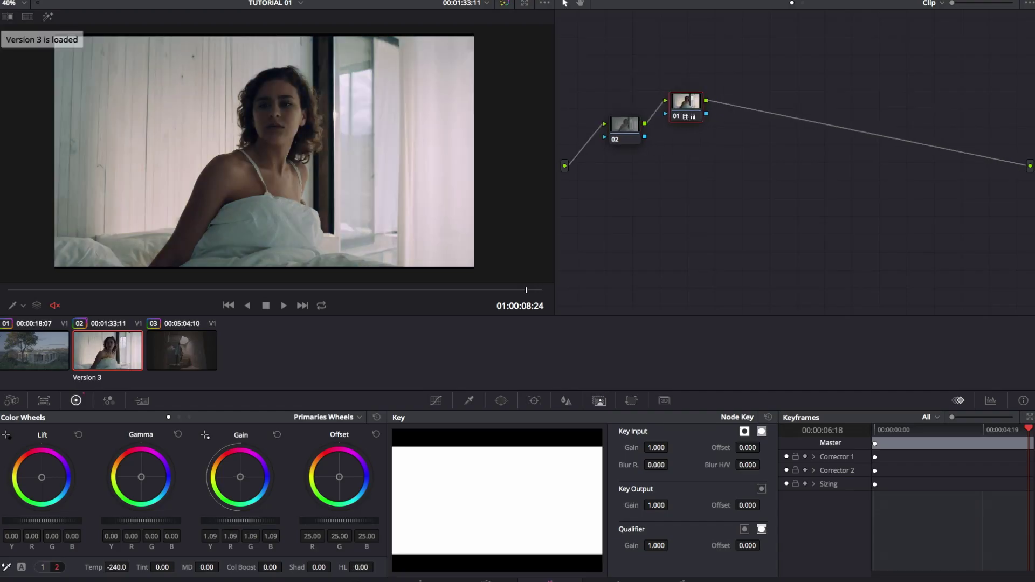
key(ctrl+b)
key(ctrl+b)
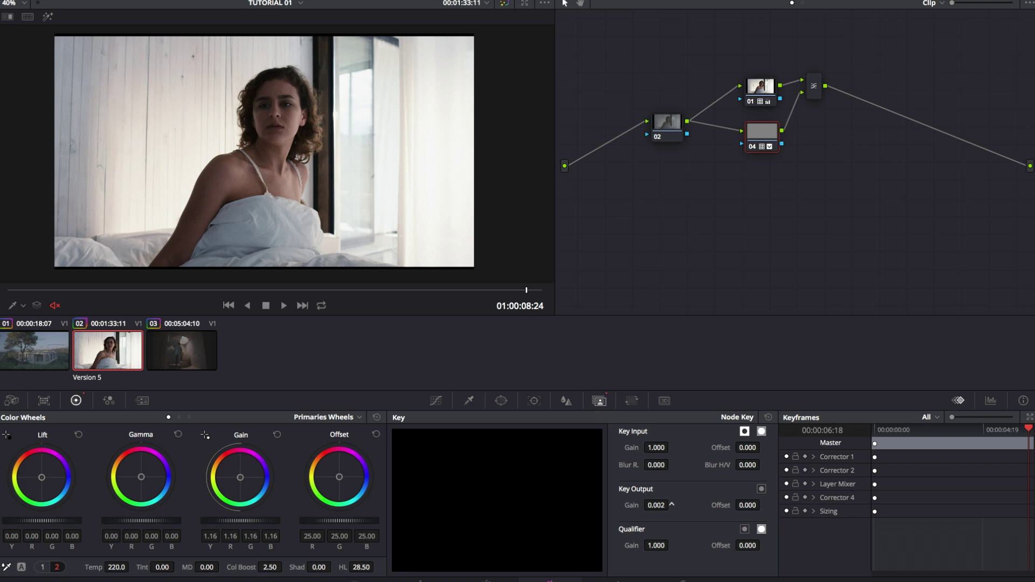
key(ctrl+b)
Step: On version 5, lower node 04's key output gain to about 0.21 and select node 02
key(ctrl+n)
drag(663, 506, 457, 503)
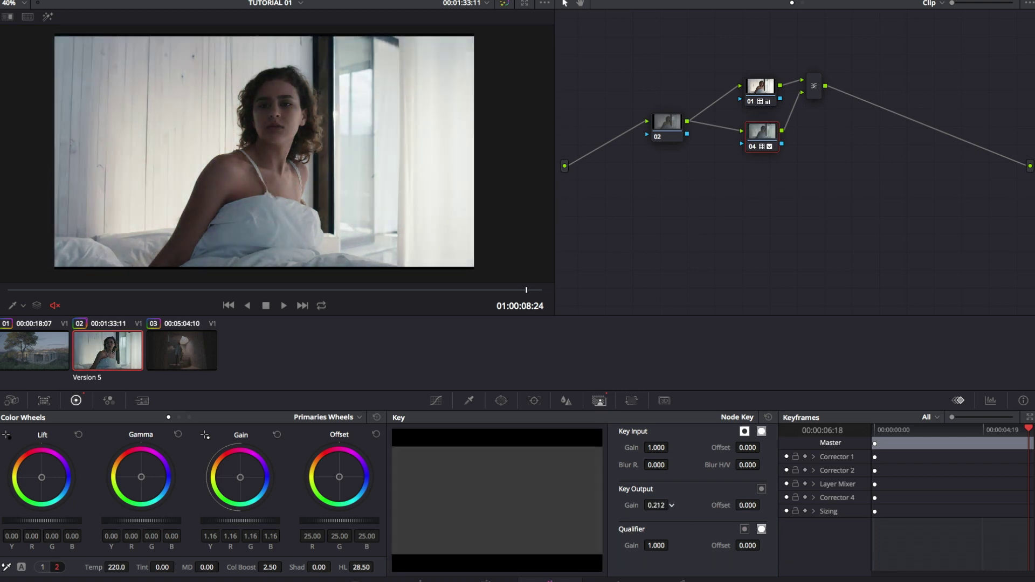
click(670, 126)
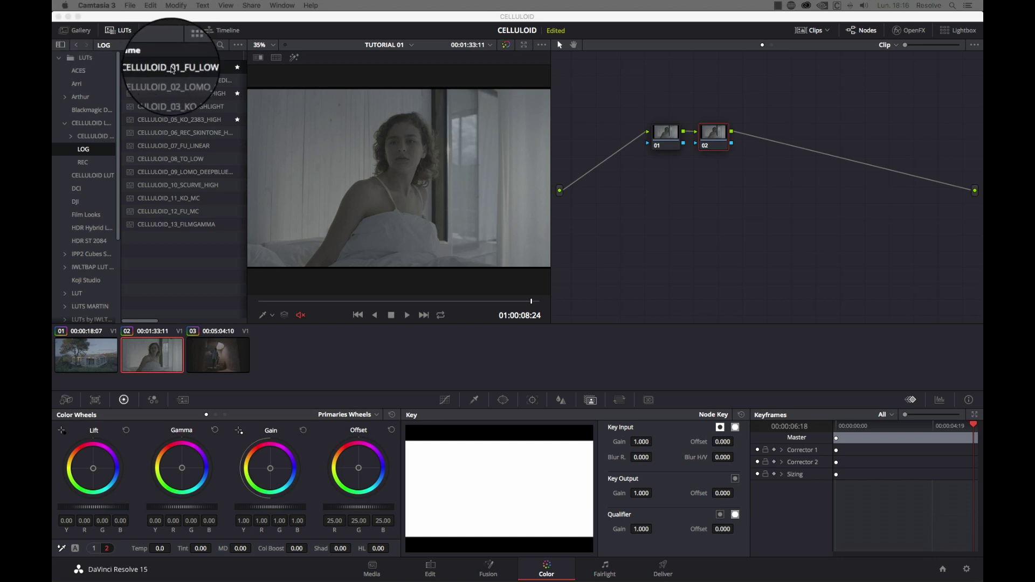
Step: Put Celluloid LUTs 02 LOMO_C41_MEDIUM, 03 KO_WARM_HIGH and 04 LOWHIGHLIGHT on node 02
click(144, 74)
drag(145, 74, 717, 142)
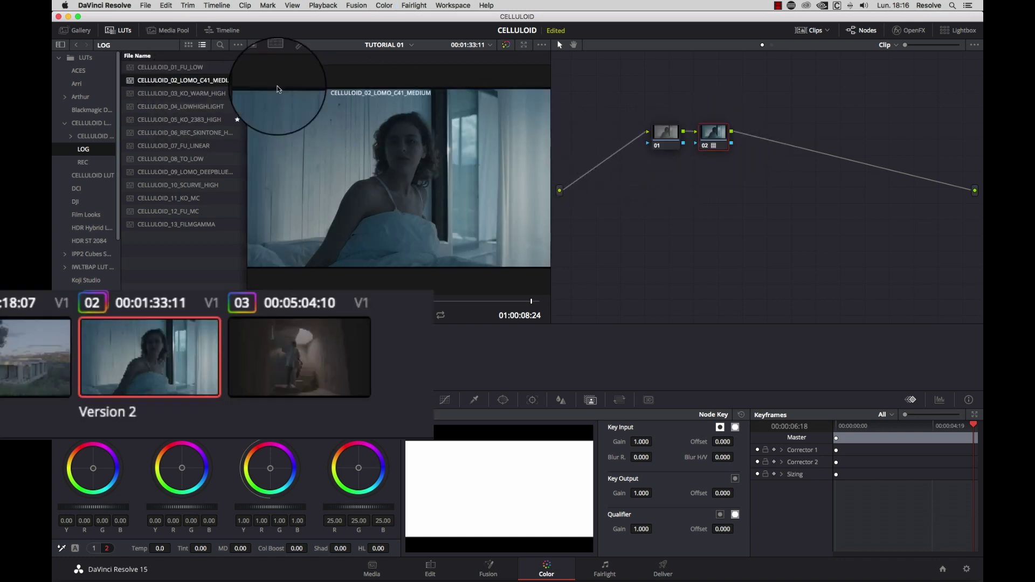
drag(278, 89, 712, 136)
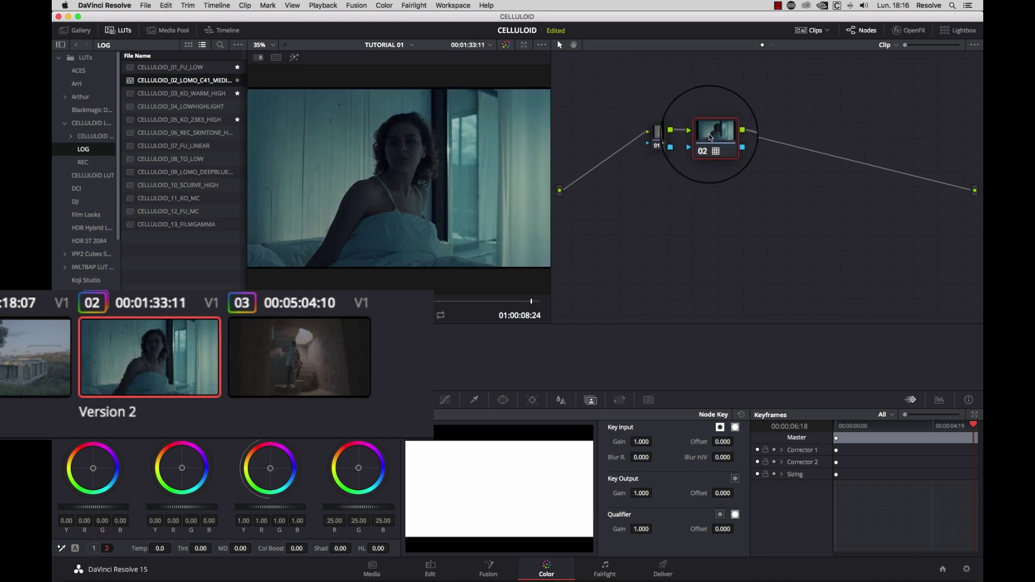
mouse_move(178, 93)
mouse_down()
mouse_move(666, 124)
mouse_move(712, 138)
mouse_up()
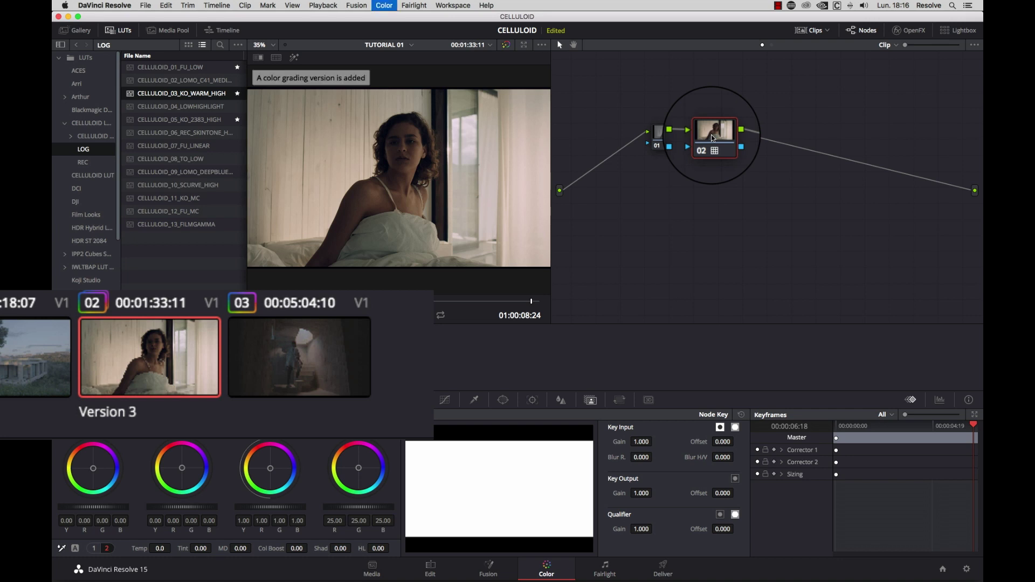
drag(182, 106, 711, 135)
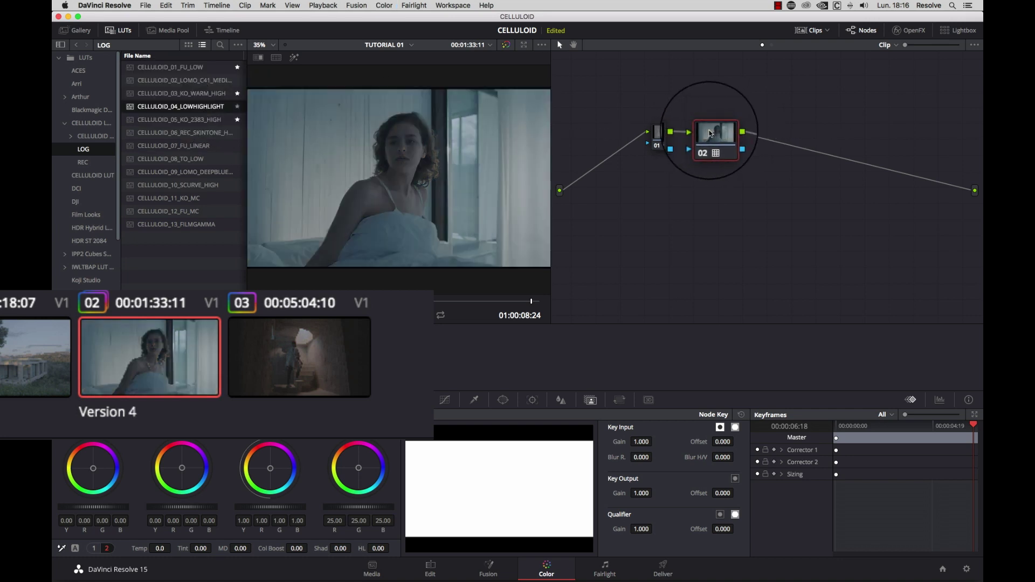
Step: Put Celluloid LUTs 05, 06, 07 FU_LINEAR, 08 TO_LOW, 10 SCURVE_HIGH and 11 KO_MC on node 02
drag(178, 119, 711, 136)
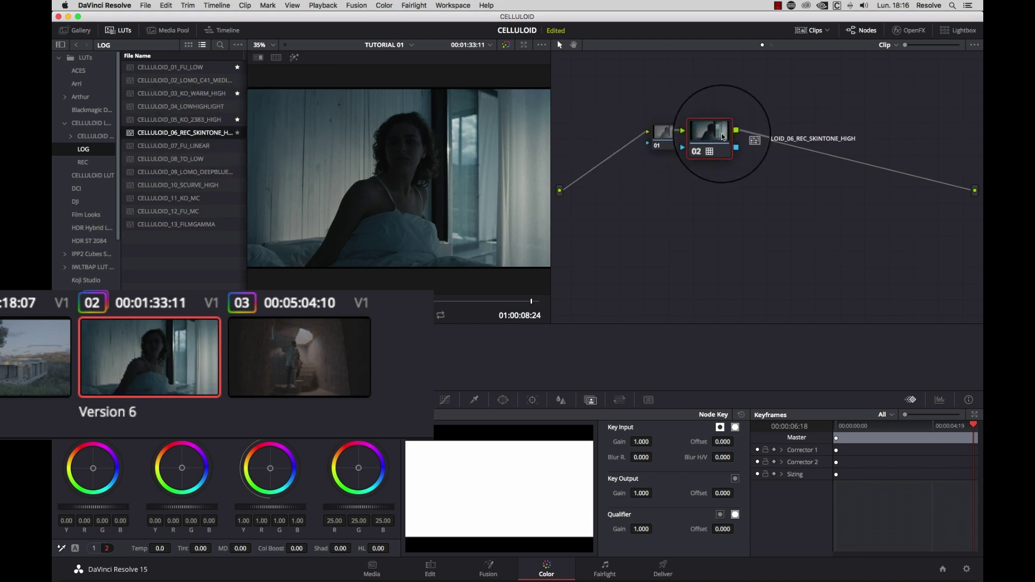
drag(170, 134, 720, 138)
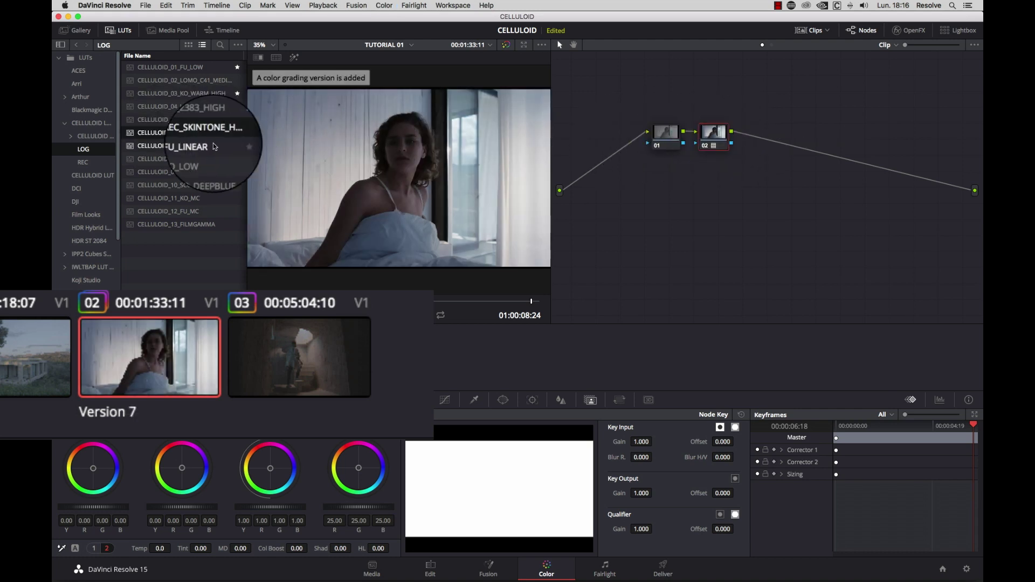
drag(174, 145, 712, 134)
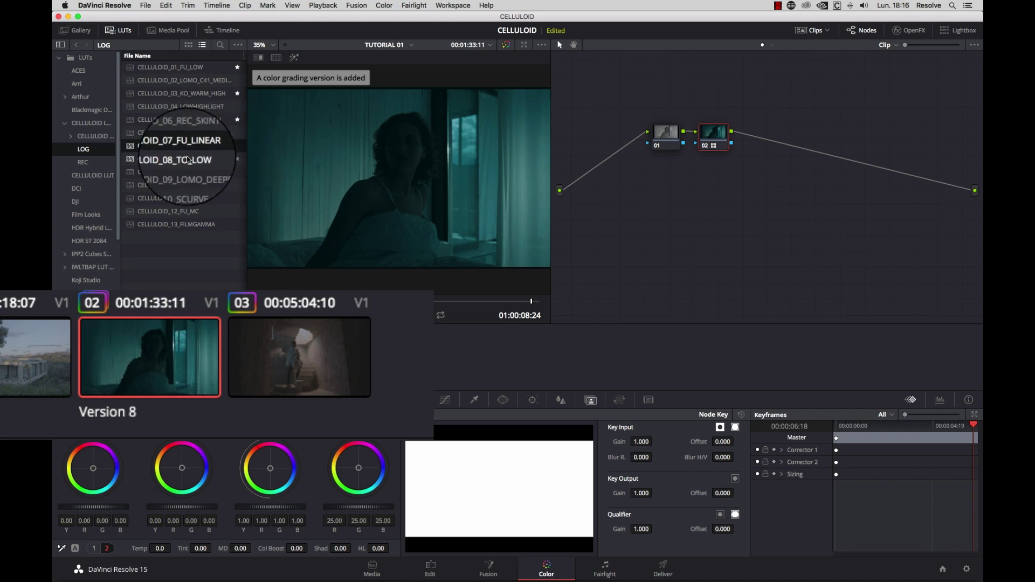
drag(173, 158, 712, 135)
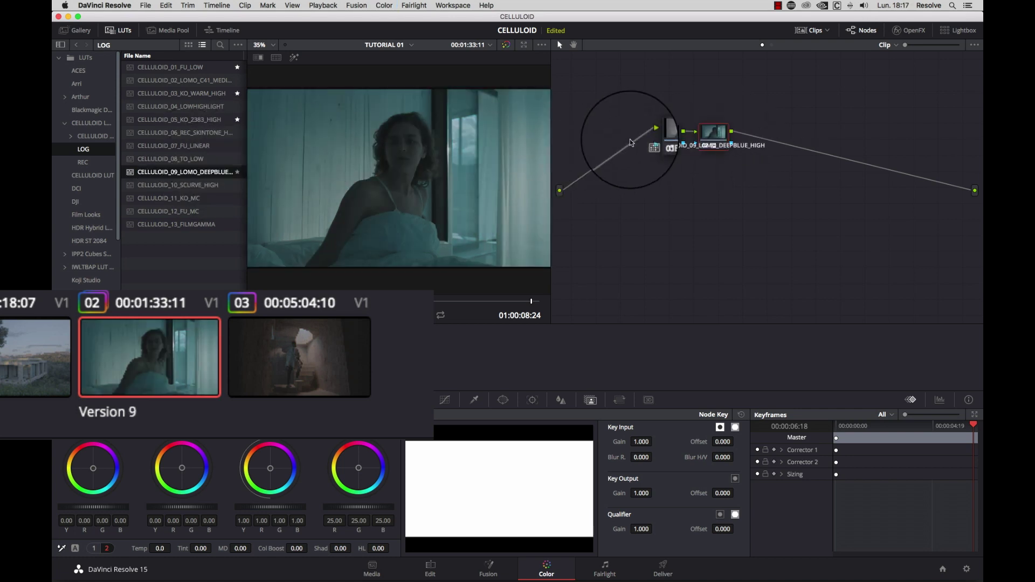
drag(208, 185, 712, 134)
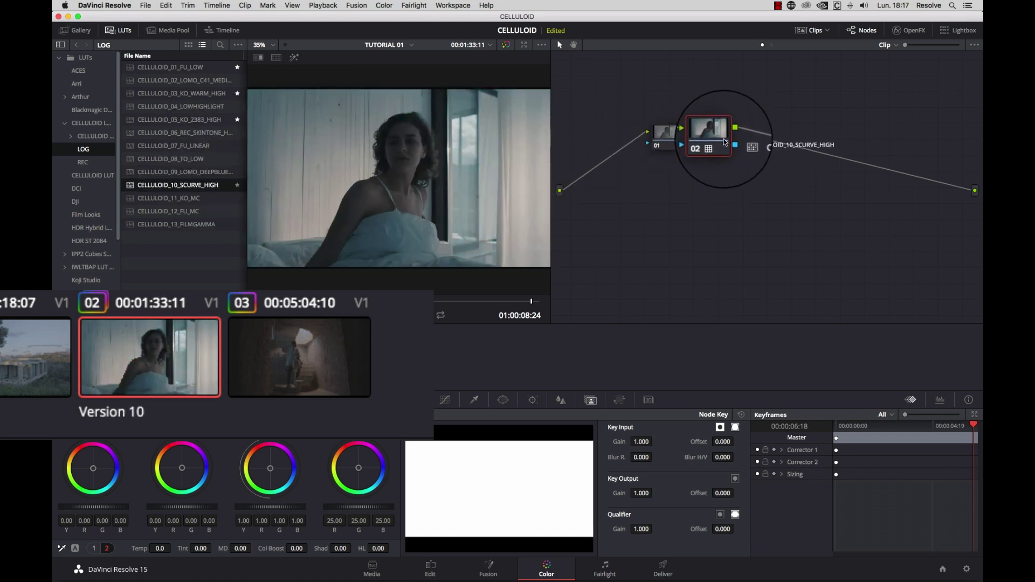
mouse_move(170, 198)
mouse_down()
mouse_move(647, 172)
mouse_move(715, 135)
mouse_up()
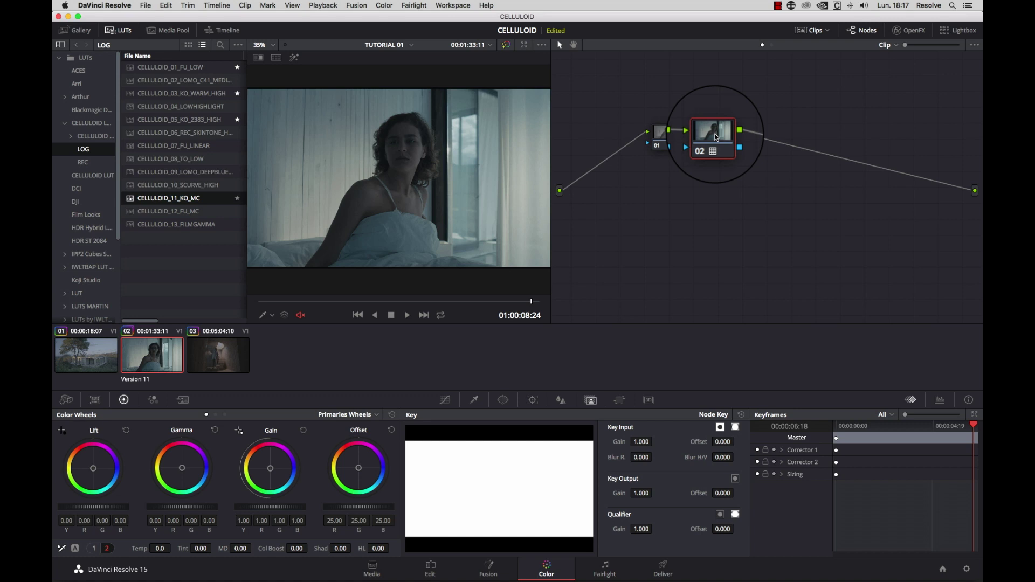
Step: Step through the bedroom shot's grade versions up to version 10, nudging colour temperature warmer
key(ctrl+b)
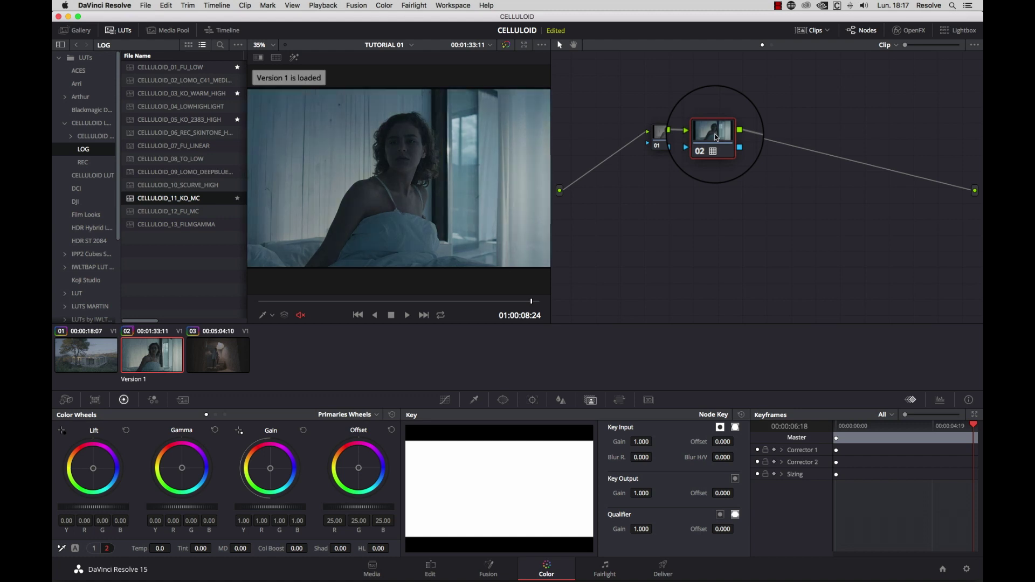
key(ctrl+b)
key(ctrl+b)
key(ctrl+b)
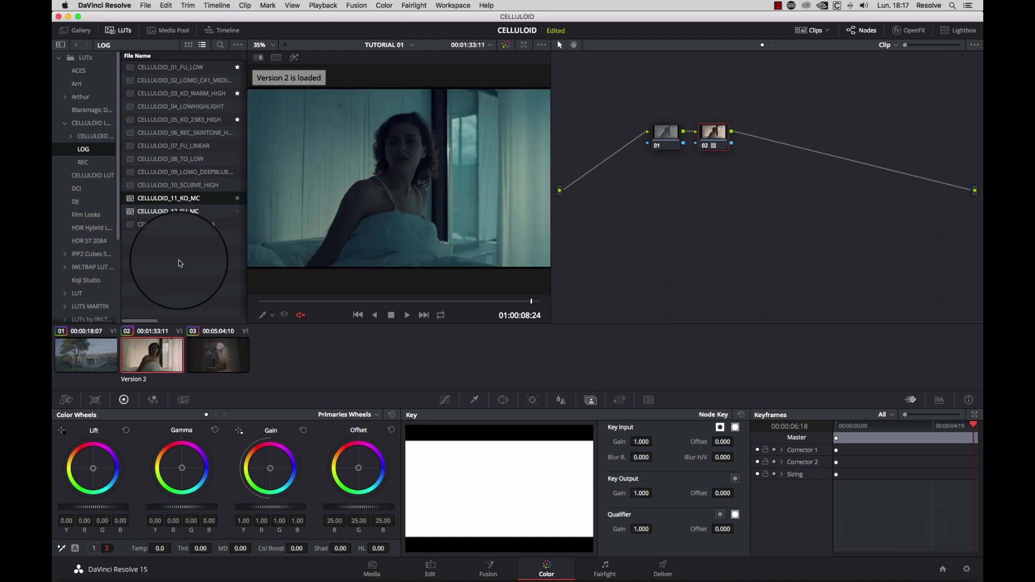
drag(160, 549, 182, 548)
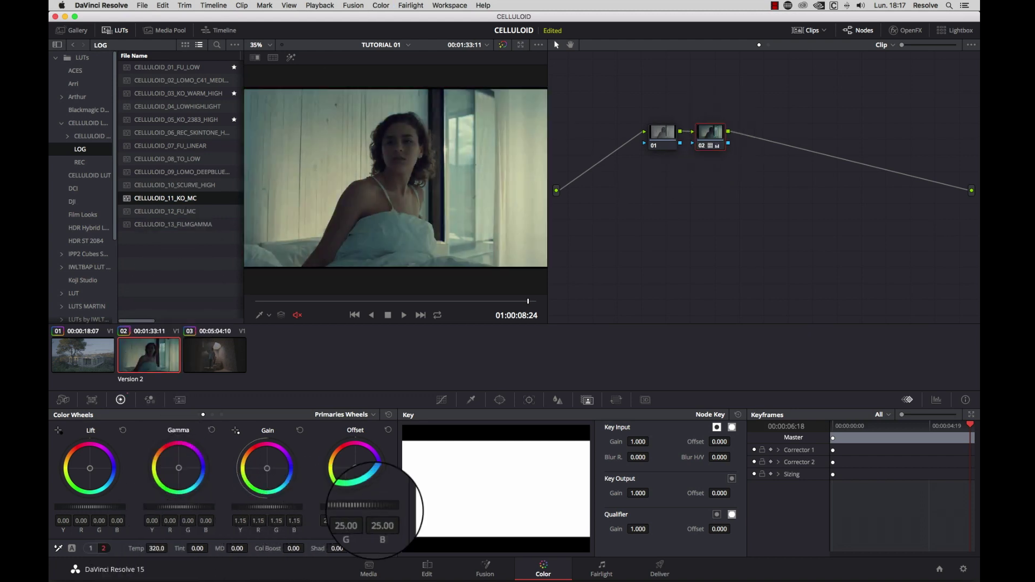
key(ctrl+b)
key(ctrl+b)
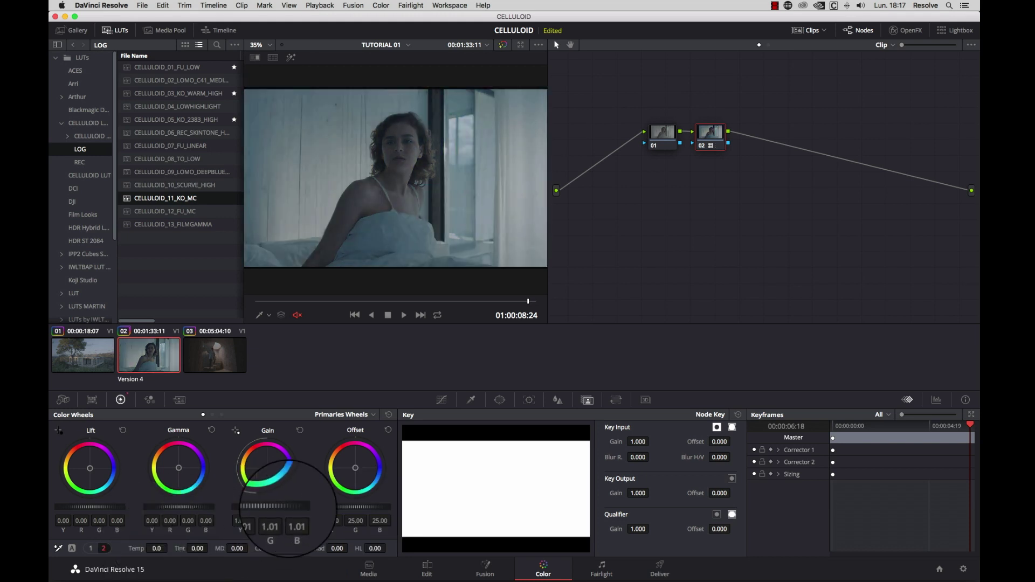
key(ctrl+b)
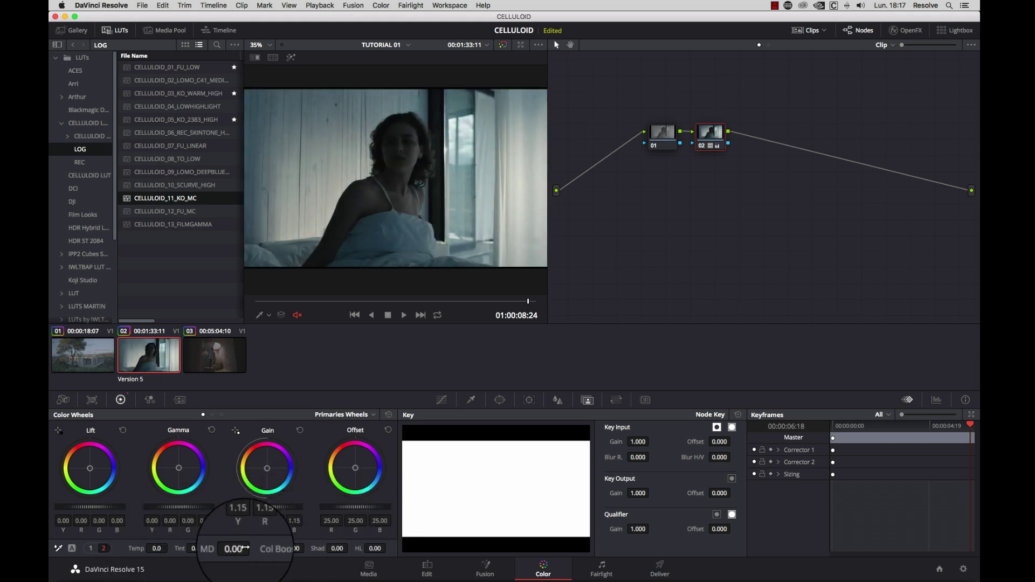
key(ctrl+b)
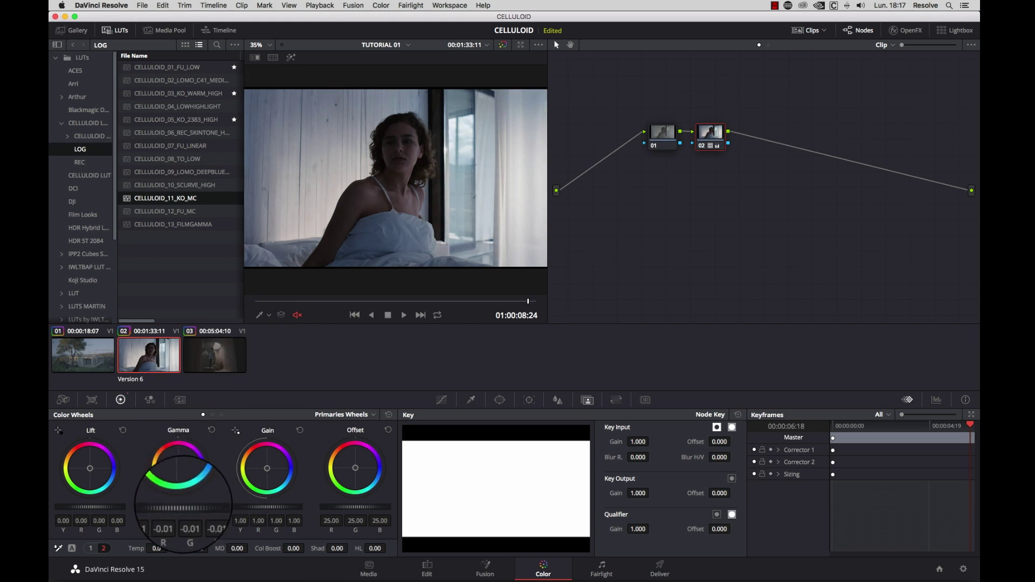
key(ctrl+b)
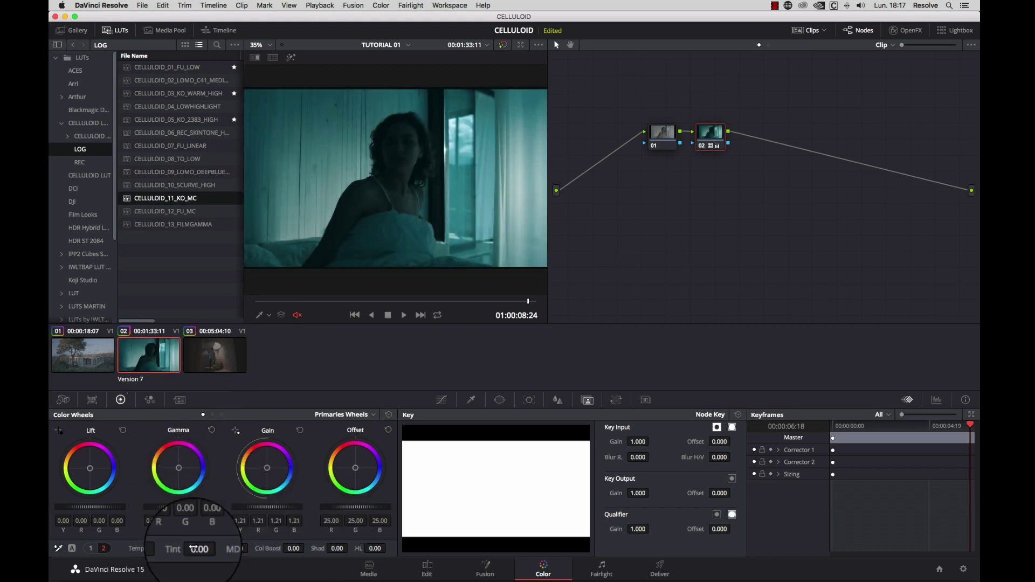
key(ctrl+b)
key(ctrl+b)
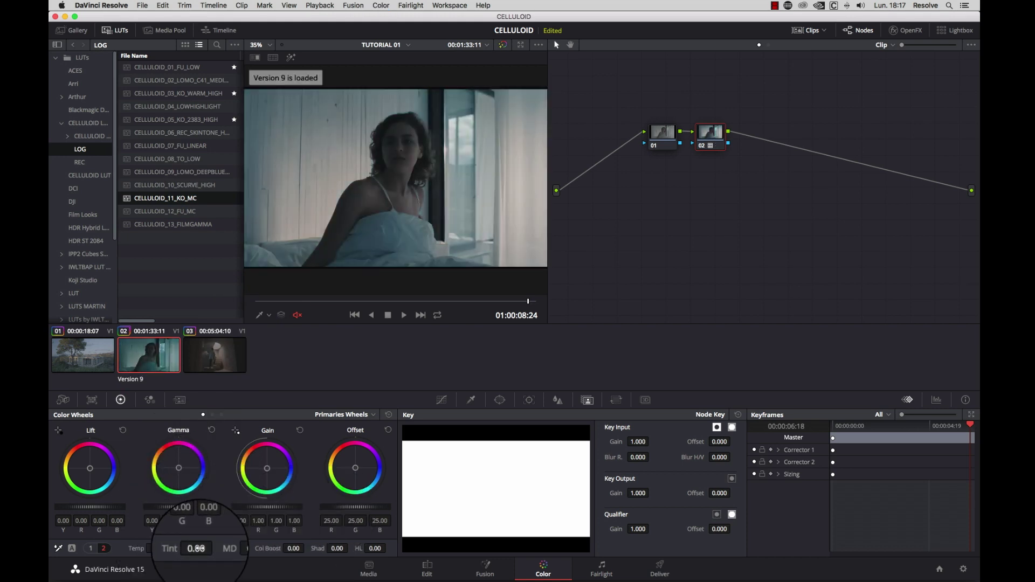
key(ctrl+b)
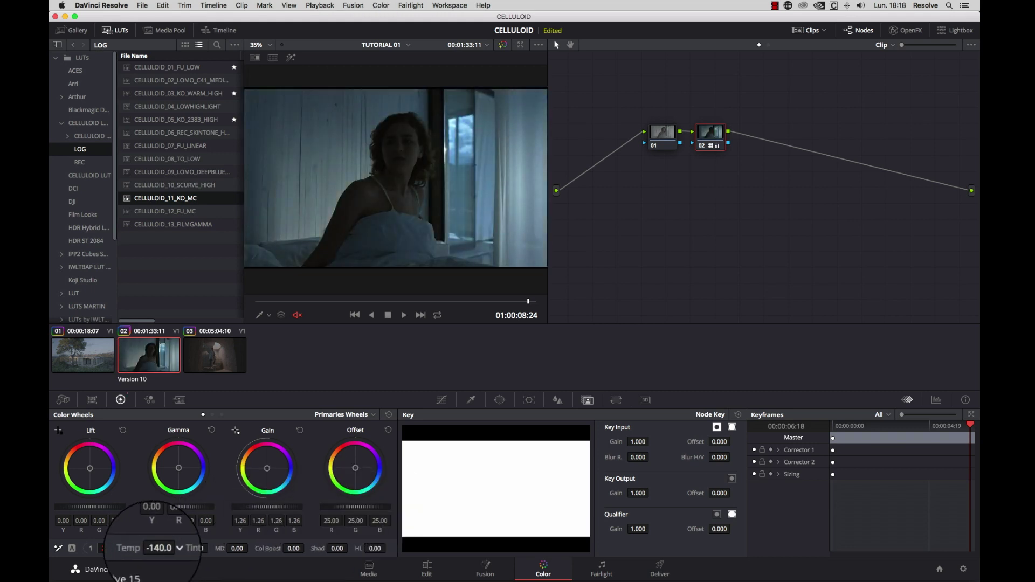
key(ctrl+b)
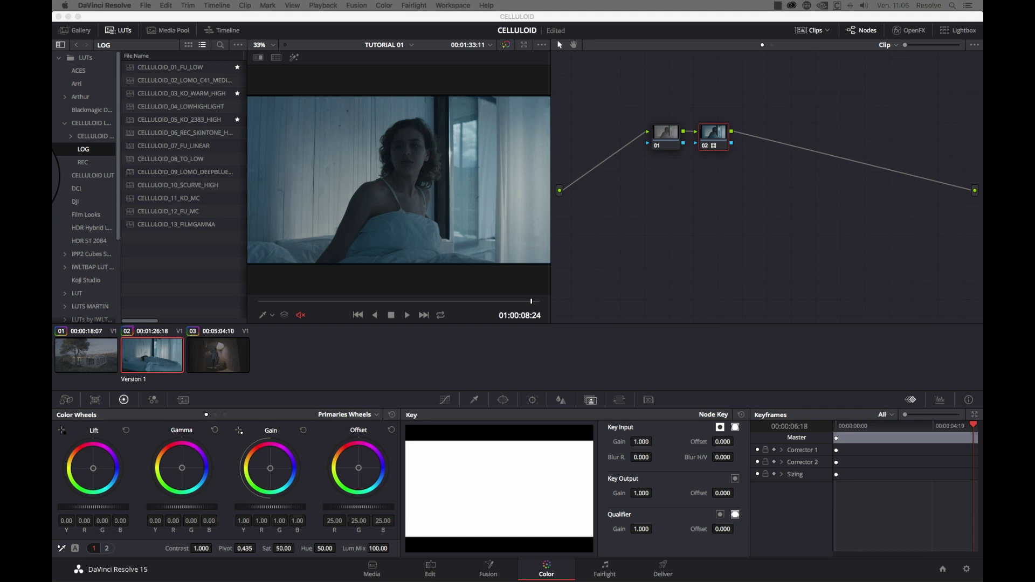
Step: In the Gallery, grab stills 1.2.1 through 1.2.11, one per grade version, then widen the gallery
click(72, 29)
double_click(198, 122)
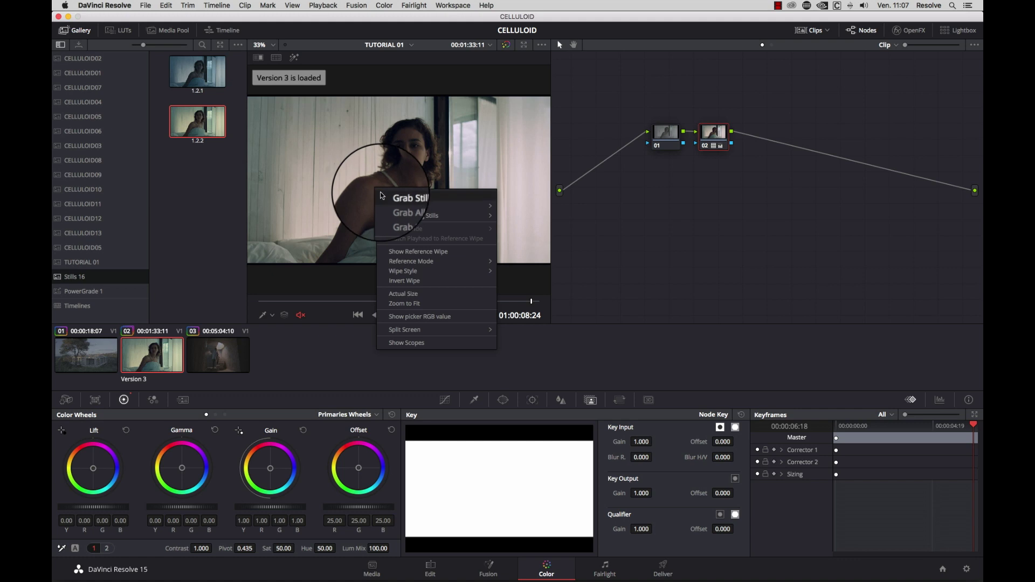
click(381, 194)
right_click(385, 199)
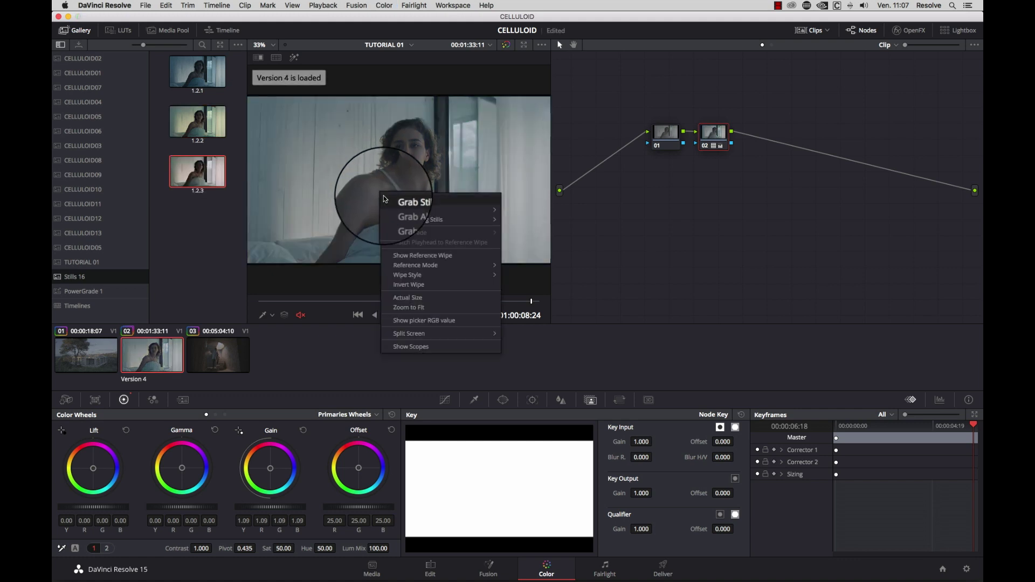
click(384, 199)
right_click(385, 200)
click(389, 204)
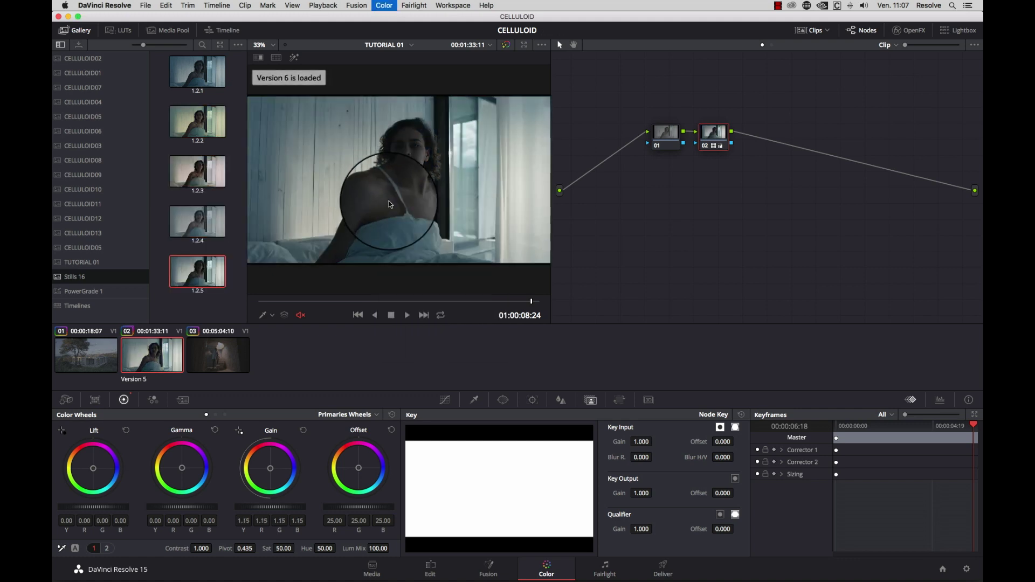
right_click(389, 205)
click(396, 213)
right_click(392, 208)
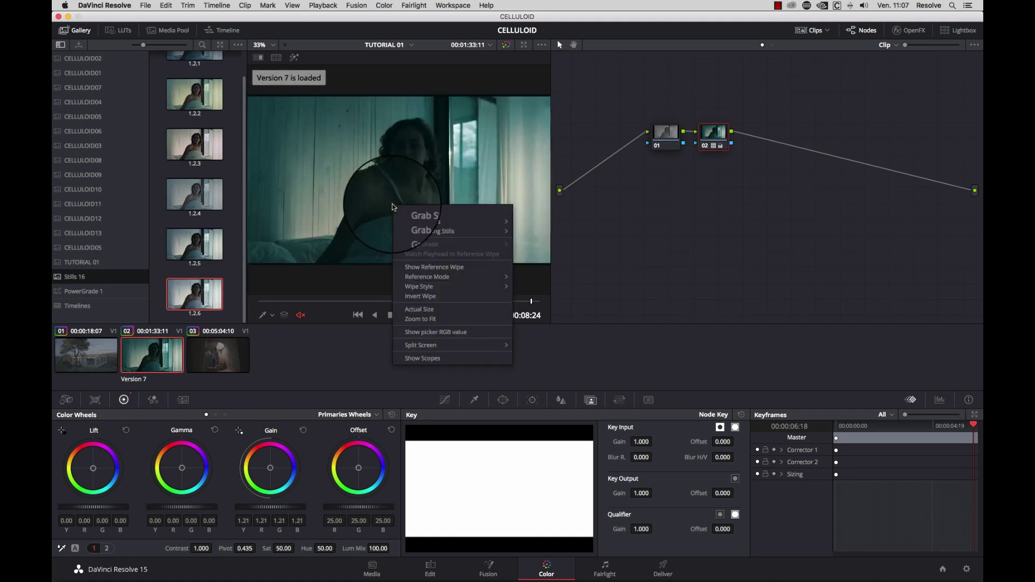
click(400, 215)
right_click(404, 212)
click(406, 215)
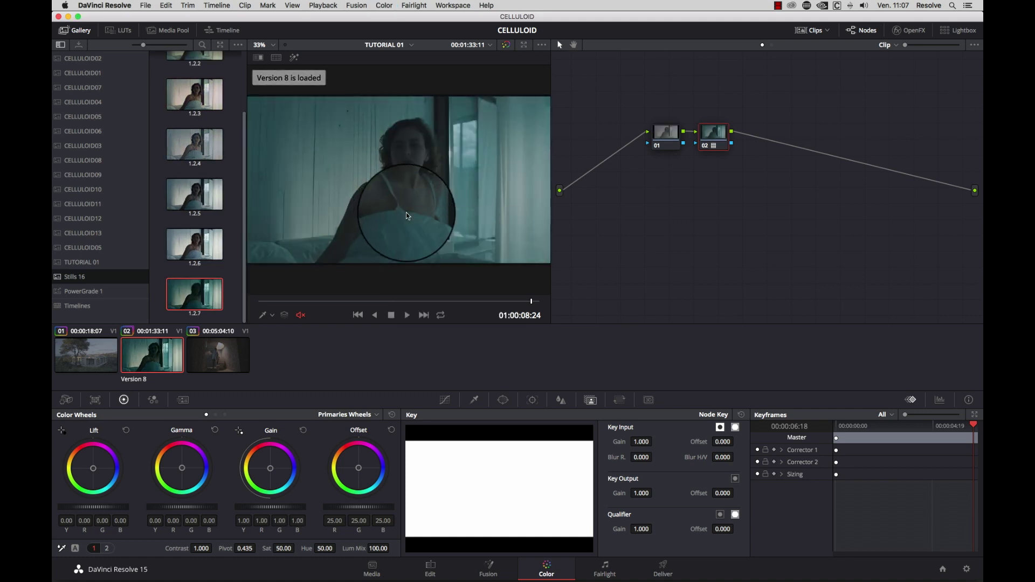
right_click(409, 216)
click(412, 219)
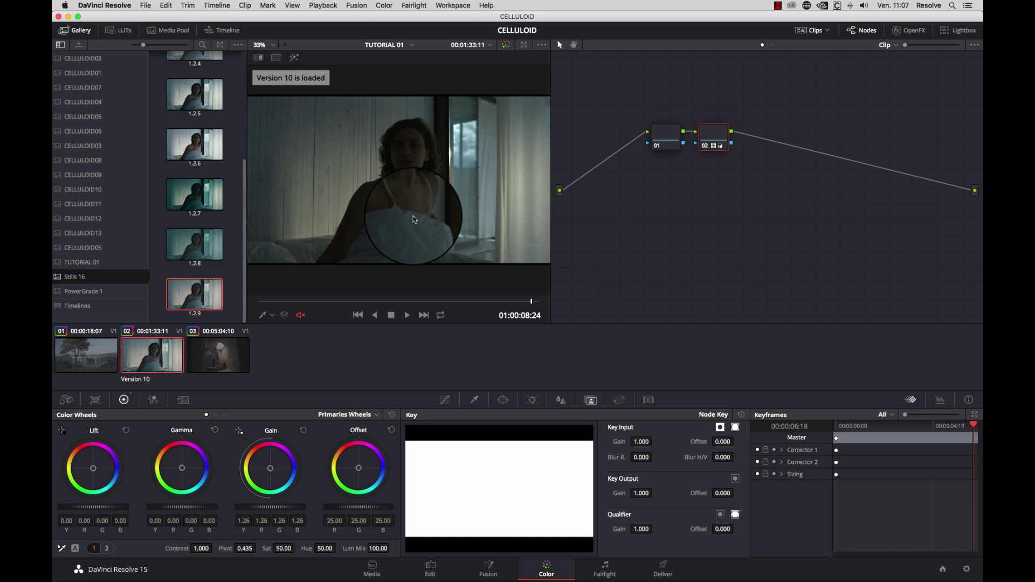
right_click(413, 216)
click(418, 221)
right_click(418, 219)
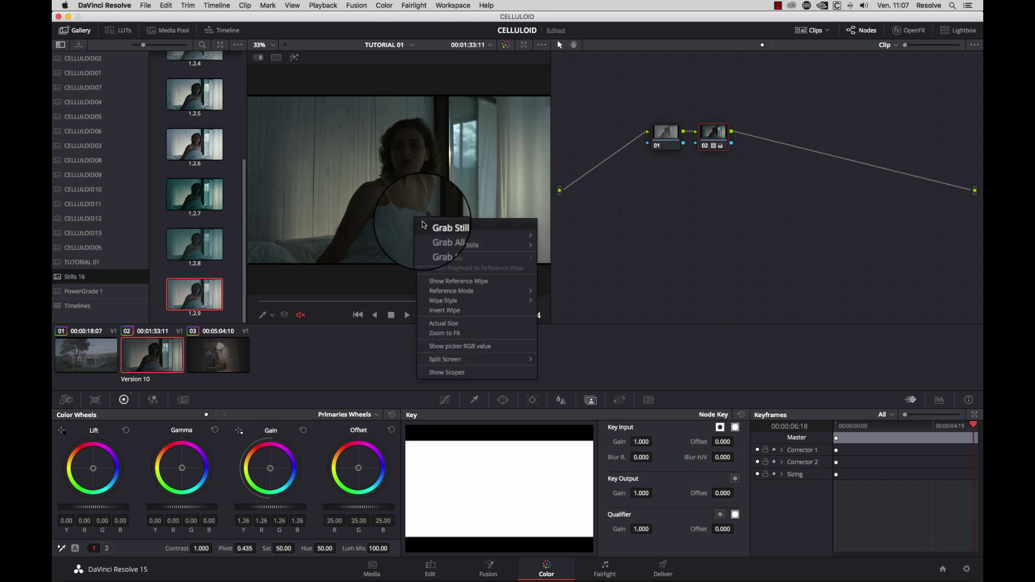
click(422, 224)
right_click(405, 208)
click(407, 212)
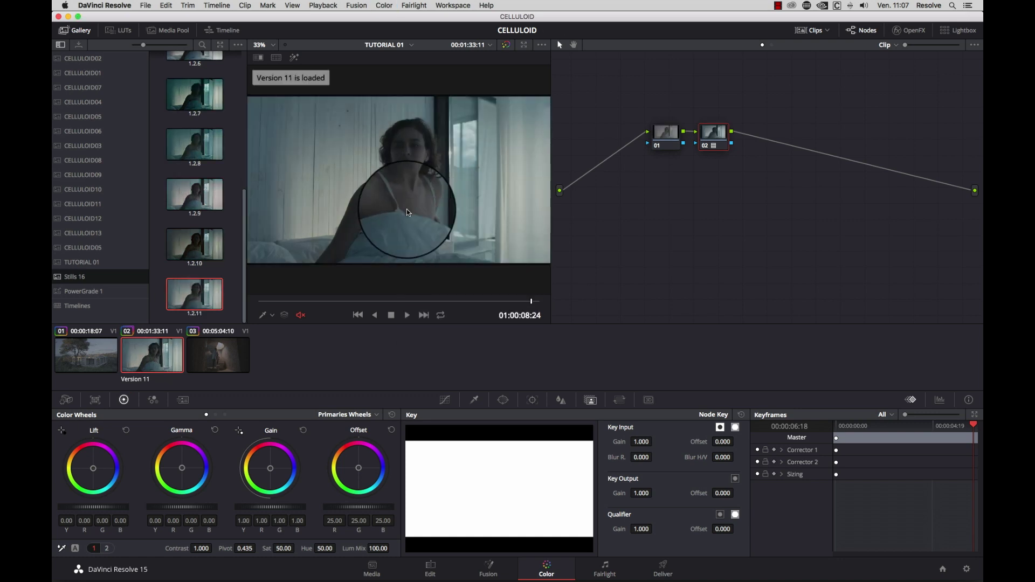
drag(264, 64, 348, 69)
Step: Select house clip 01 and apply stills 1.2.2 and 1.2.3 as new versions
click(212, 357)
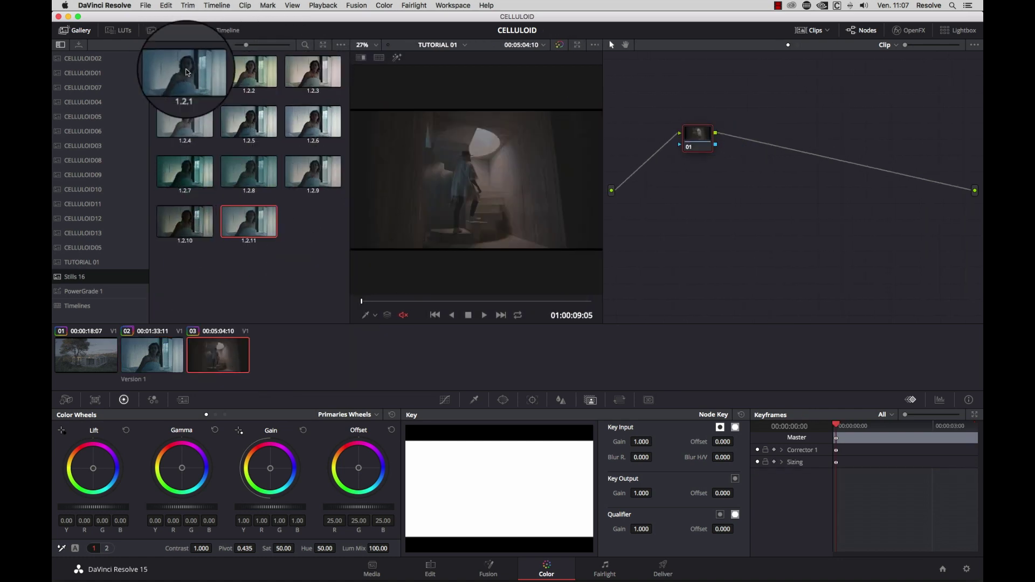
key(Home)
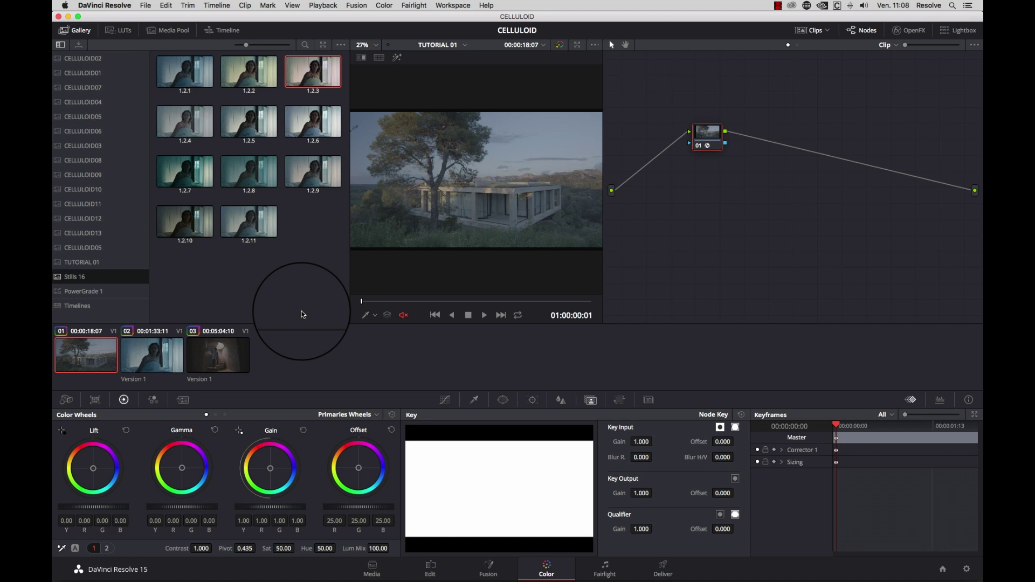
double_click(235, 70)
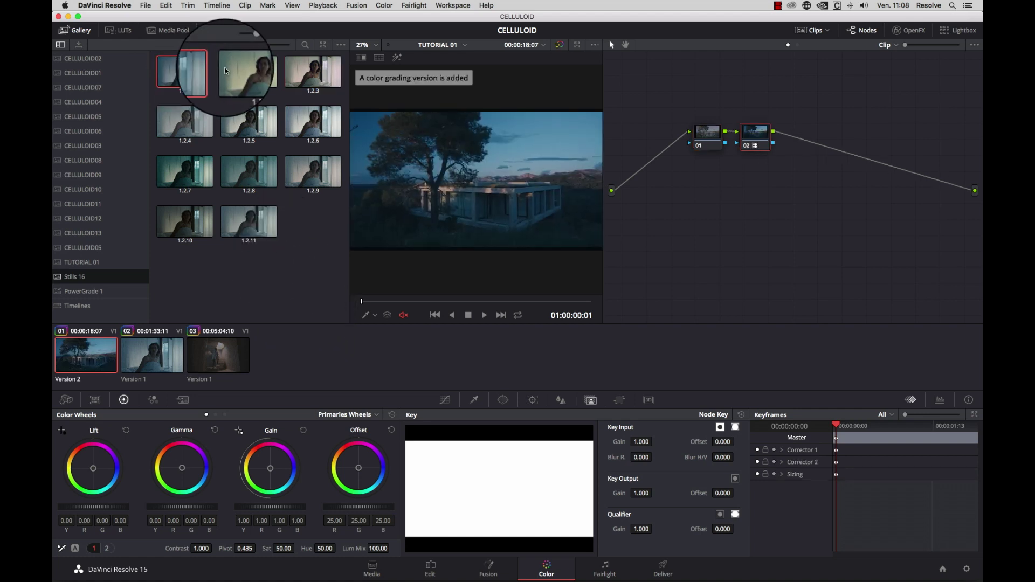
double_click(309, 74)
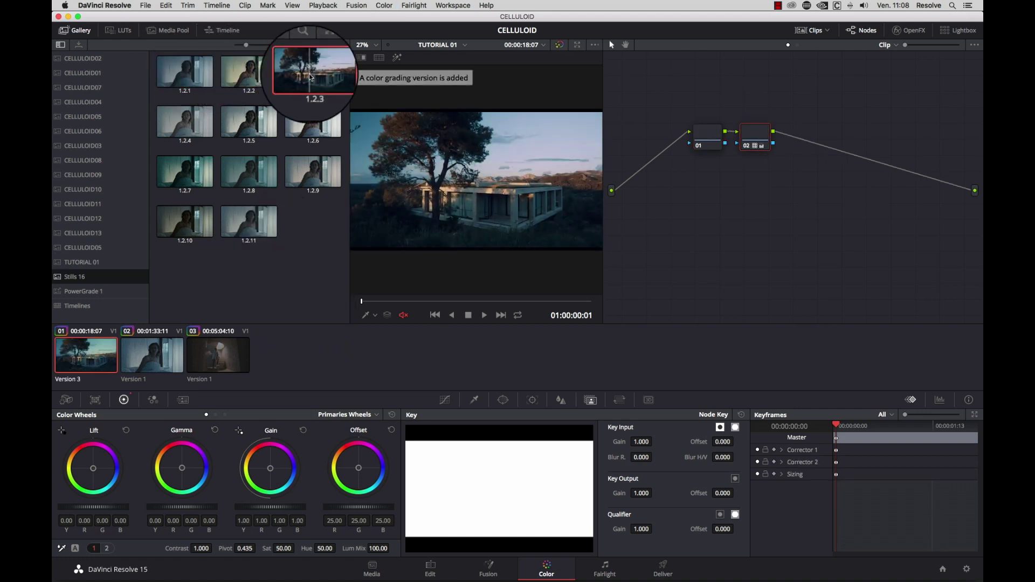
Step: Apply stills 1.2.4 through 1.2.11 to the house clip as further versions
double_click(192, 128)
double_click(245, 122)
double_click(300, 122)
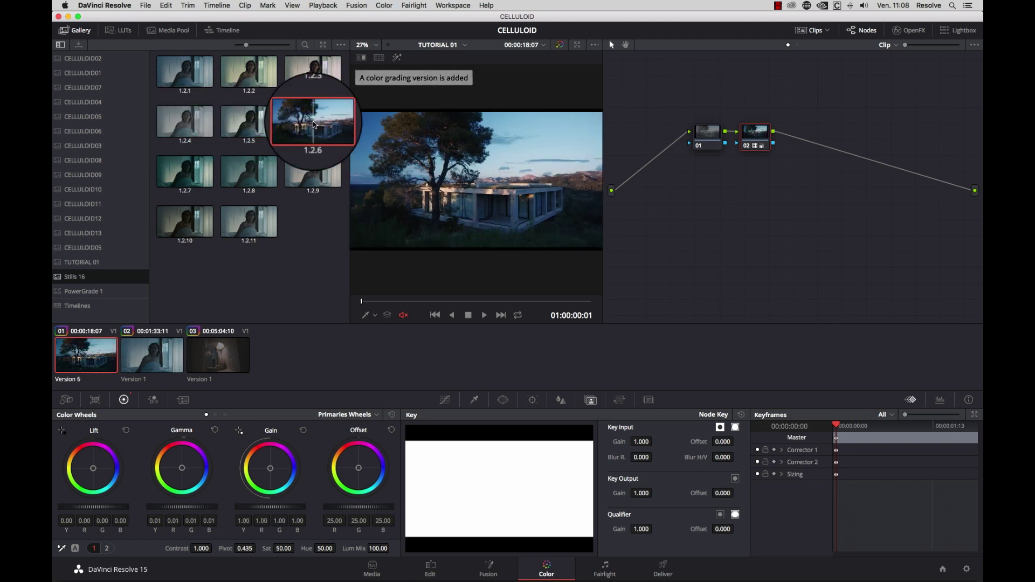
double_click(192, 167)
double_click(247, 170)
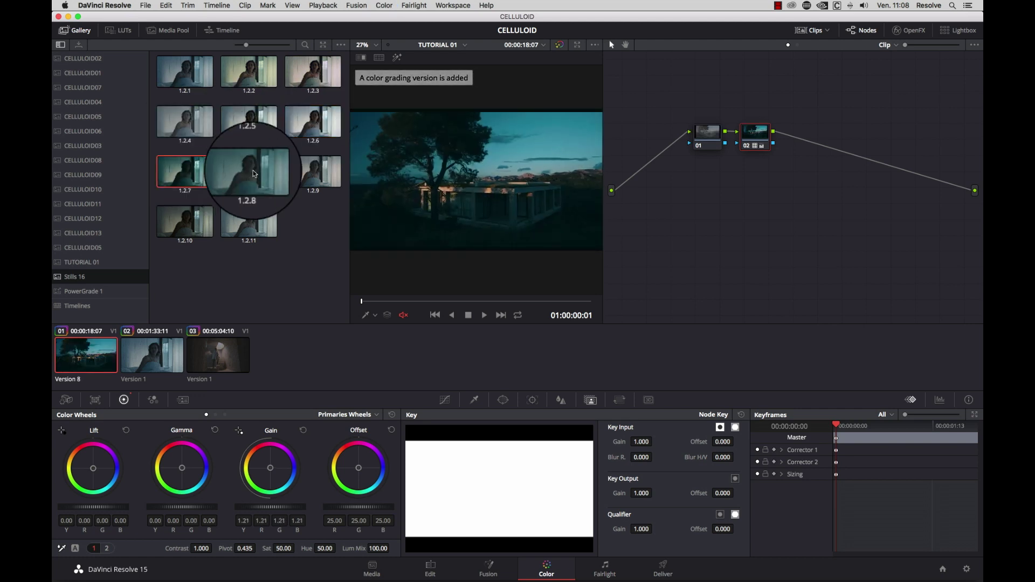
double_click(308, 167)
double_click(198, 219)
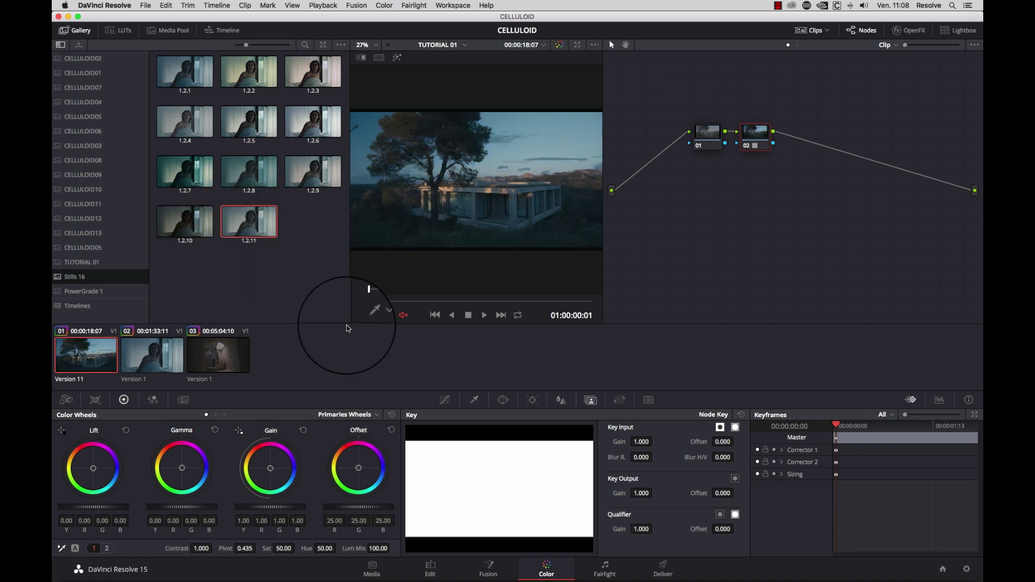
Step: Step through the saved grade versions on the house clip
key(ctrl+b)
key(ctrl+b)
key(ctrl+b)
key(ctrl+b)
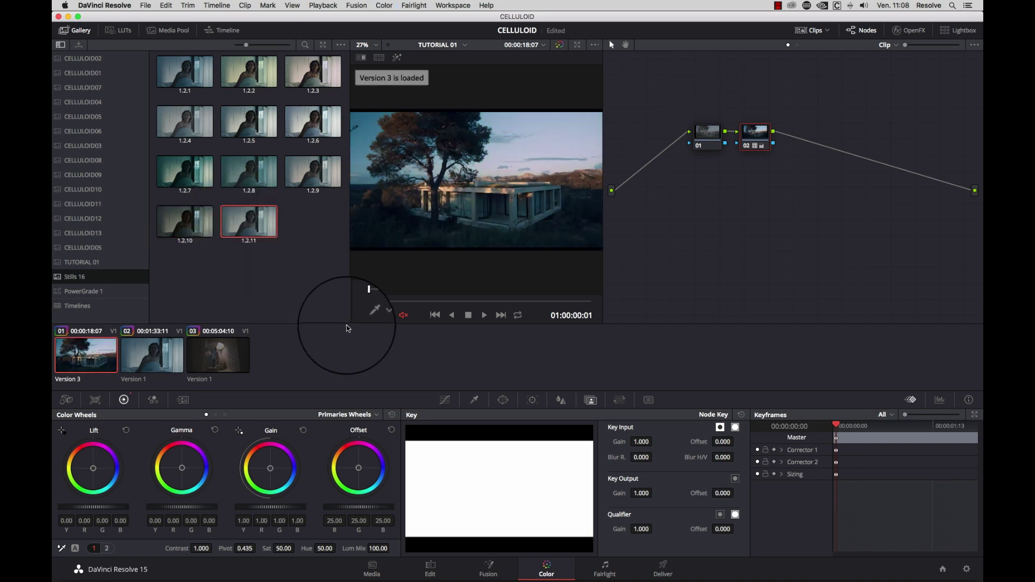
key(ctrl+b)
key(ctrl+b)
key(ctrl+b)
key(ctrl+b)
key(ctrl+b)
key(ctrl+b)
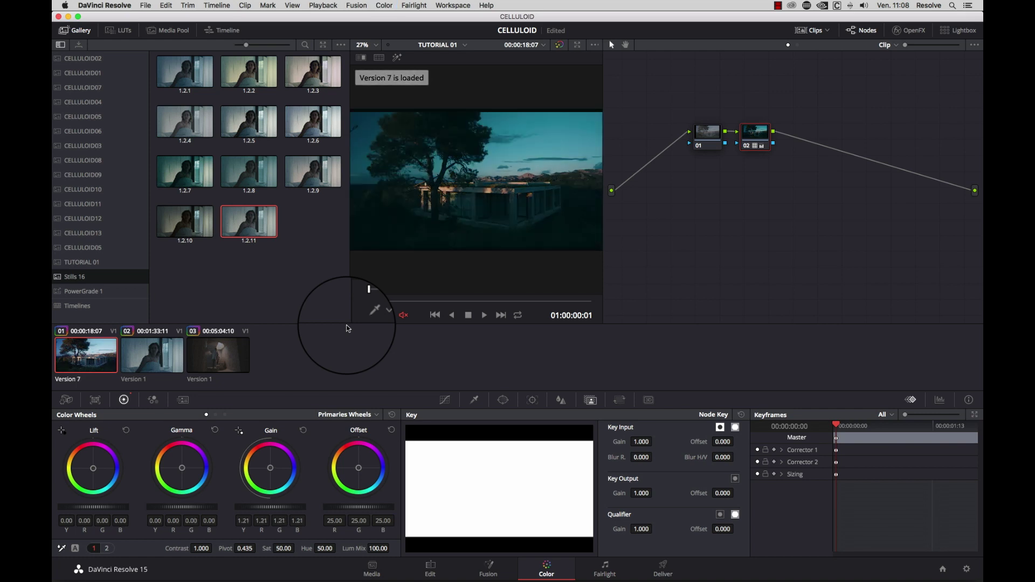
key(ctrl+b)
key(ctrl+b)
key(ctrl+b)
key(ctrl+b)
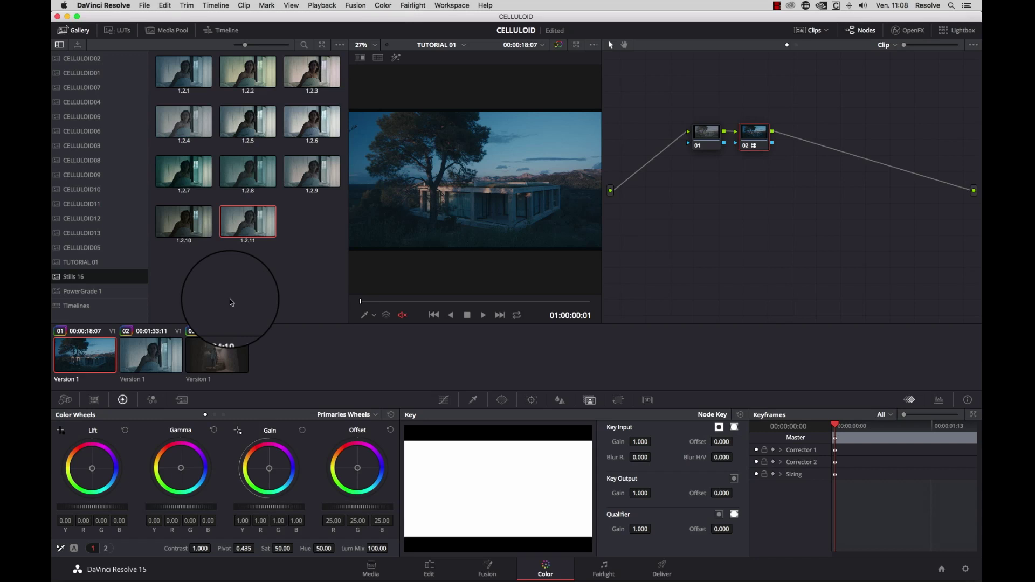
Step: On the bedroom clip, move to a later frame and step through its versions to version 6
click(158, 361)
key(ctrl+n)
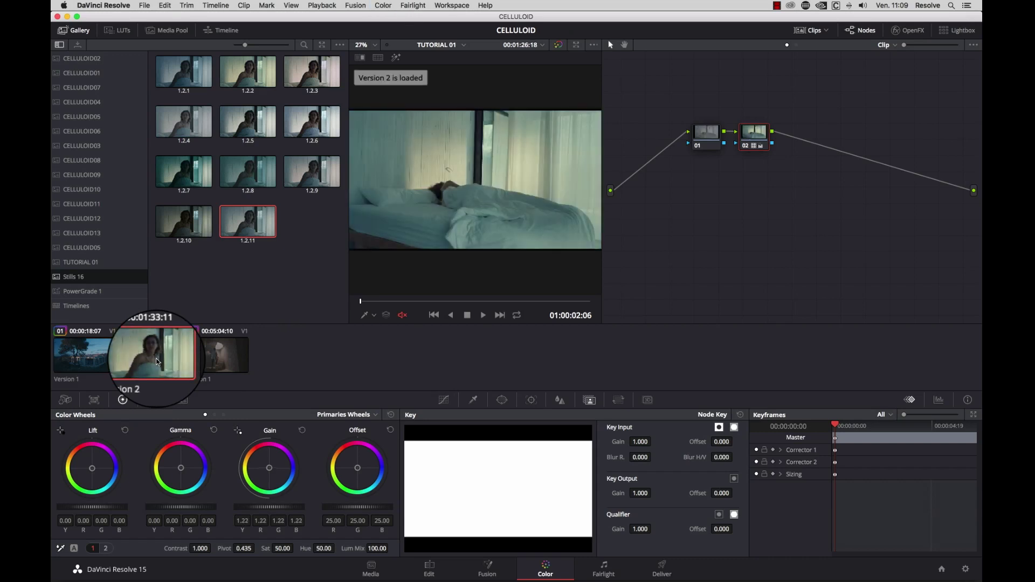
key(ctrl+b)
key(ctrl+b)
click(488, 301)
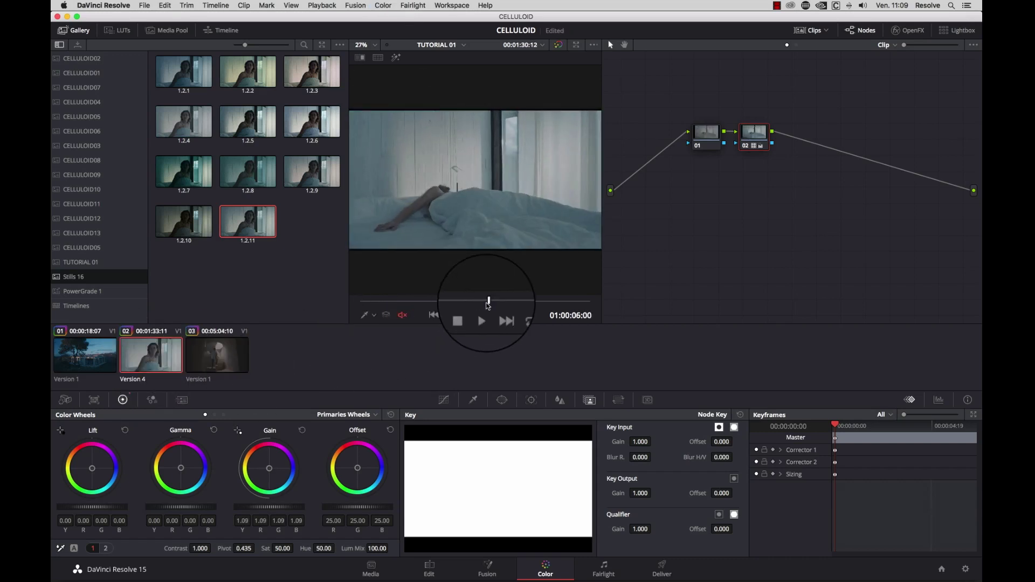
drag(488, 304, 627, 308)
key(ctrl+b)
key(ctrl+b)
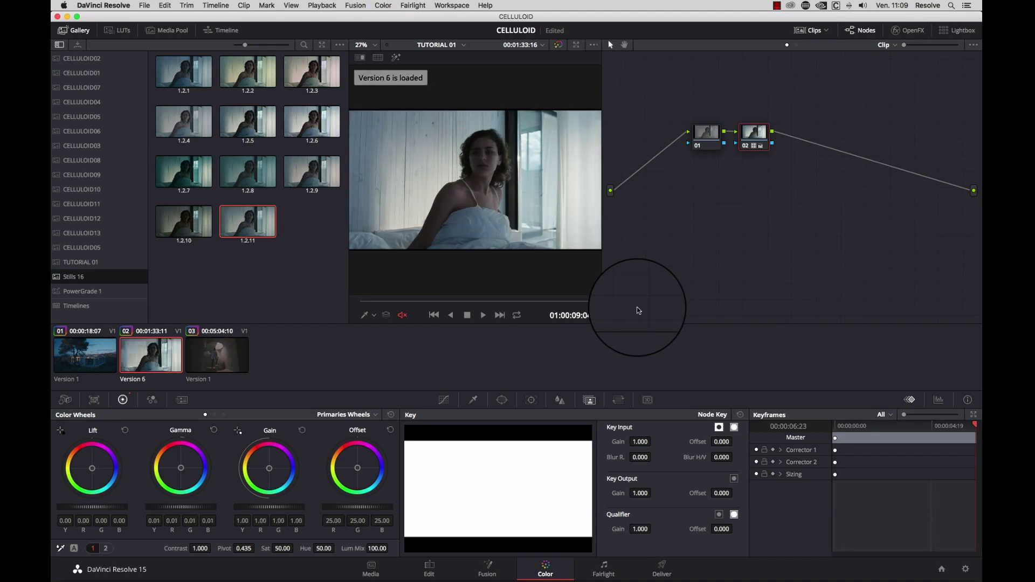
key(ctrl+b)
key(ctrl+b)
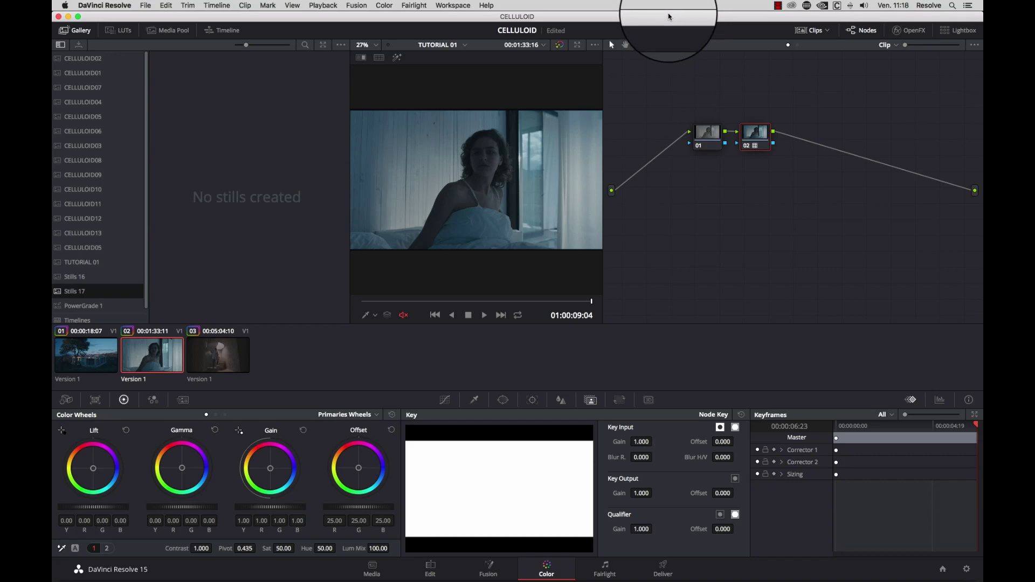
Step: Load Version 2 of the bedroom clip and grab it as still 1.2.1
key(super+n)
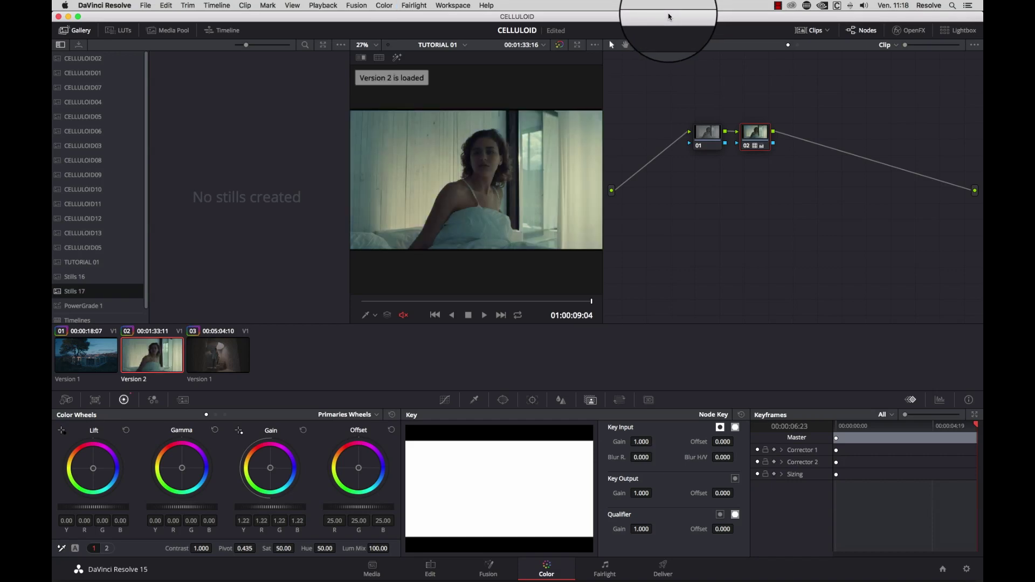
right_click(419, 197)
click(425, 199)
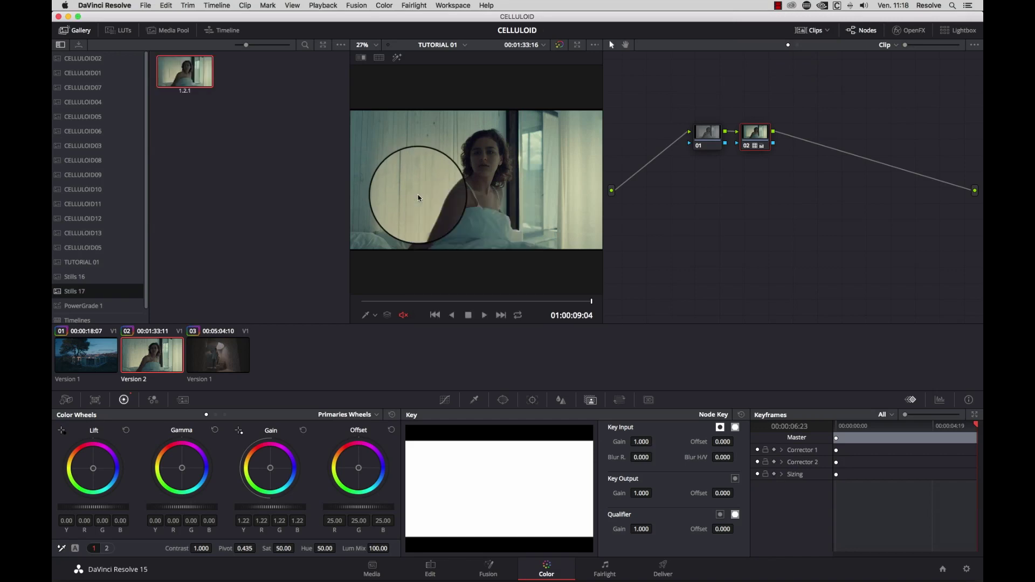
Step: Load Version 6 and grab it as still 1.2.2
key(super+n)
key(super+n)
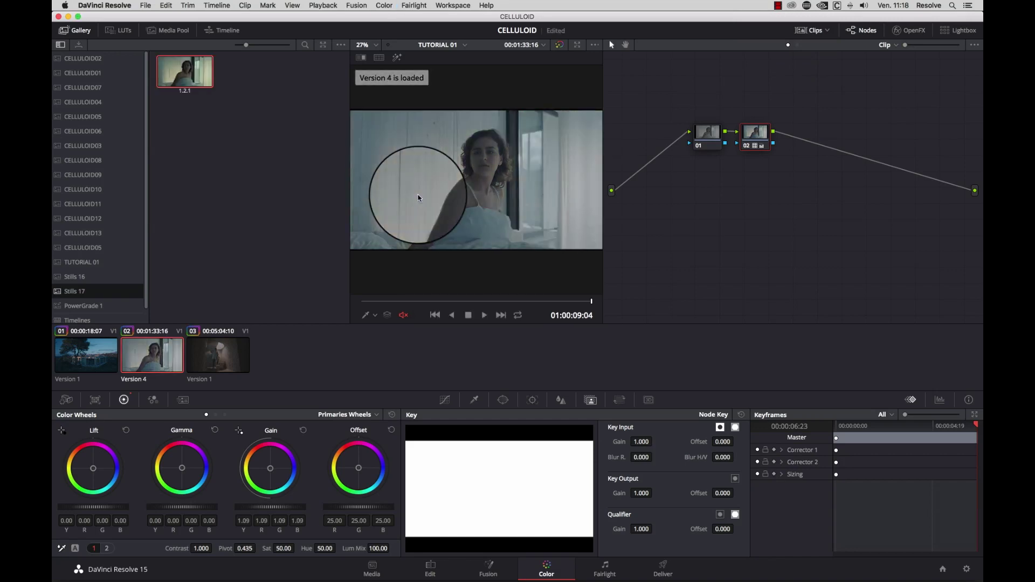
key(super+n)
key(super+n)
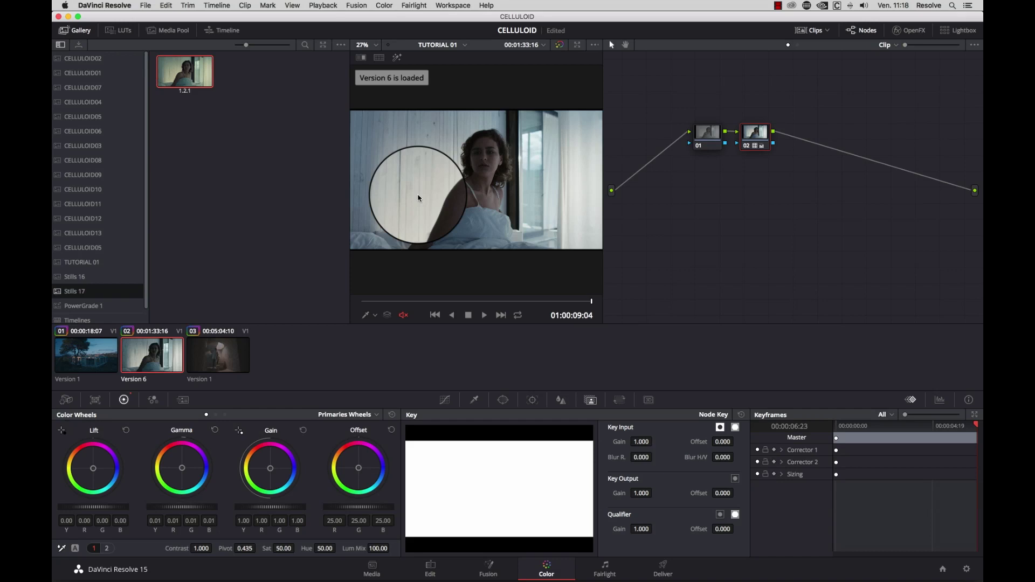
right_click(418, 197)
click(427, 219)
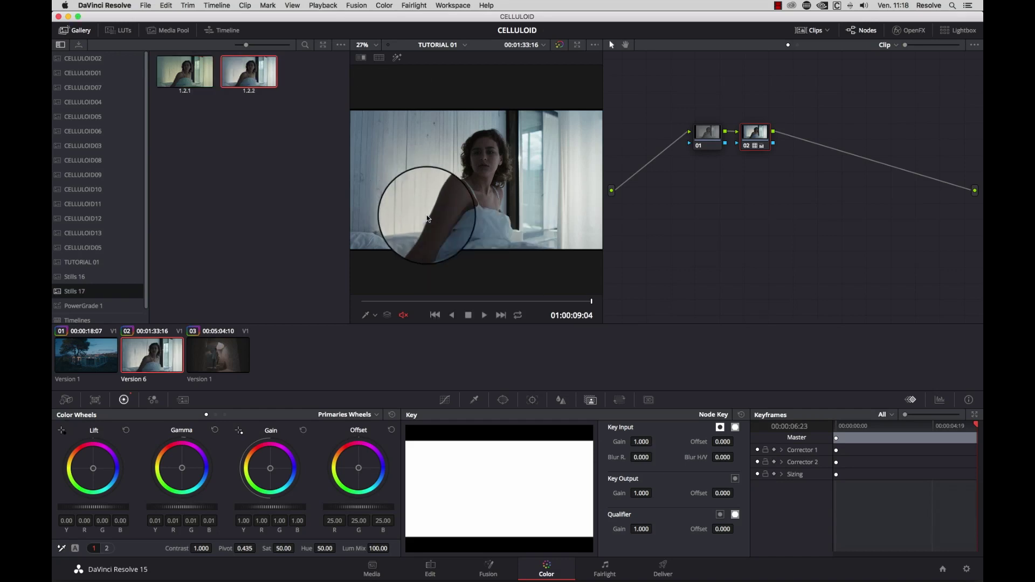
Step: Load Version 9 and grab it as still 1.2.3
key(super+n)
key(super+n)
key(super+n)
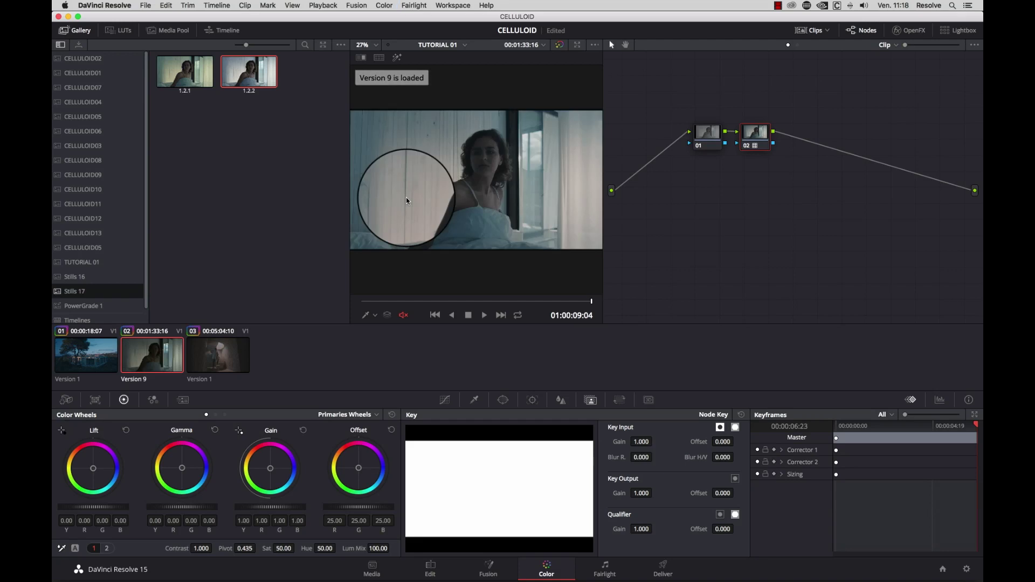
mouse_move(426, 215)
mouse_down()
mouse_move(426, 182)
mouse_move(442, 181)
mouse_up()
right_click(442, 180)
click(443, 182)
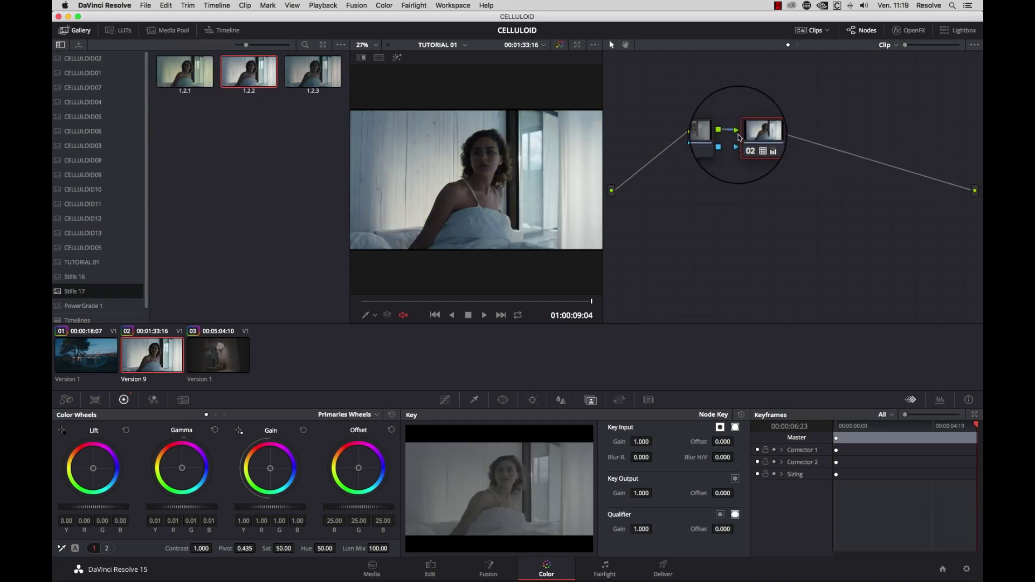
Step: Add a layer node beside node 02 and copy still 1.2.1's stored node onto node 04
mouse_move(738, 138)
mouse_down()
mouse_move(774, 111)
mouse_move(780, 118)
mouse_up()
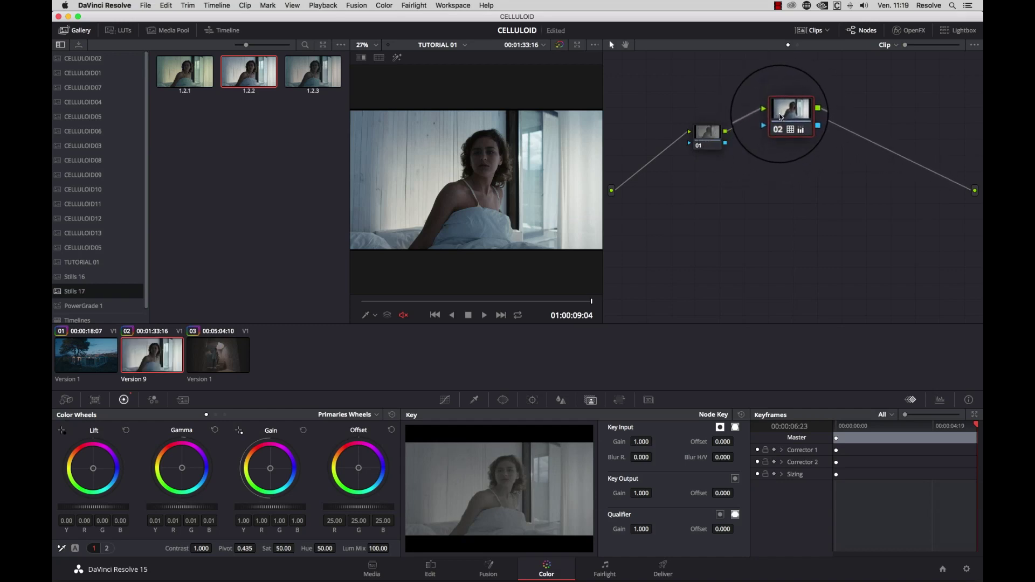
key(alt+l)
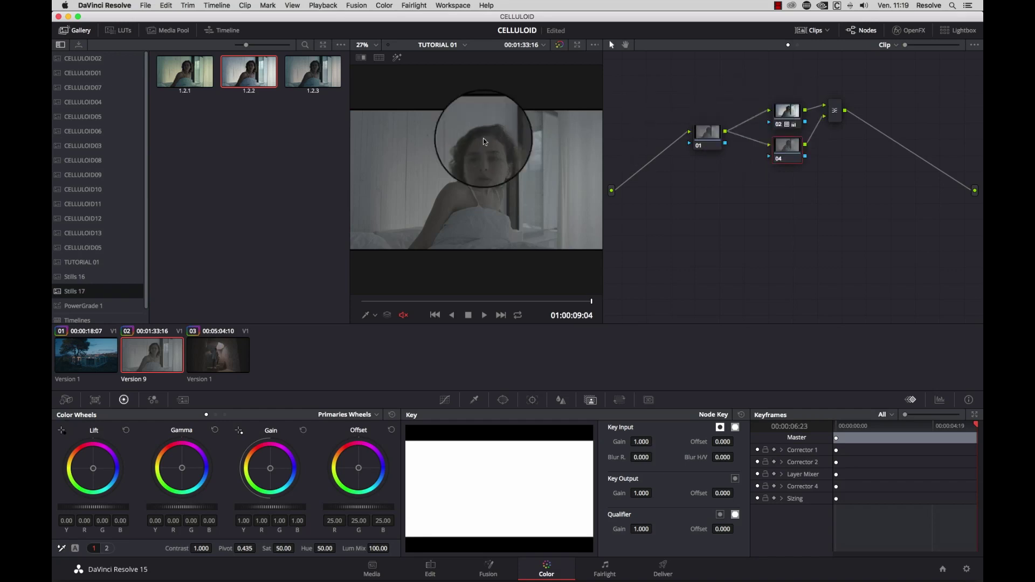
right_click(170, 73)
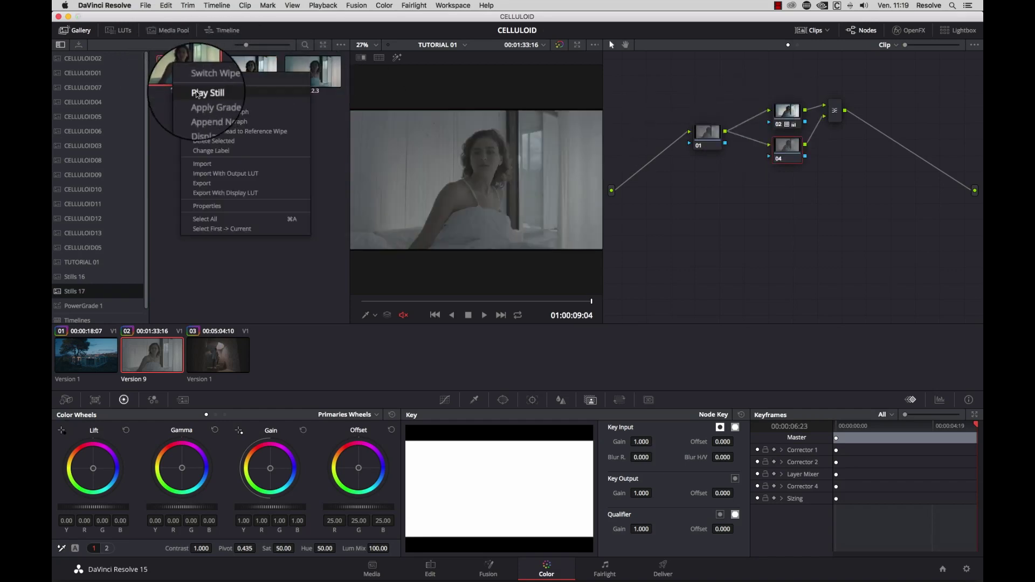
click(204, 119)
drag(415, 155, 224, 127)
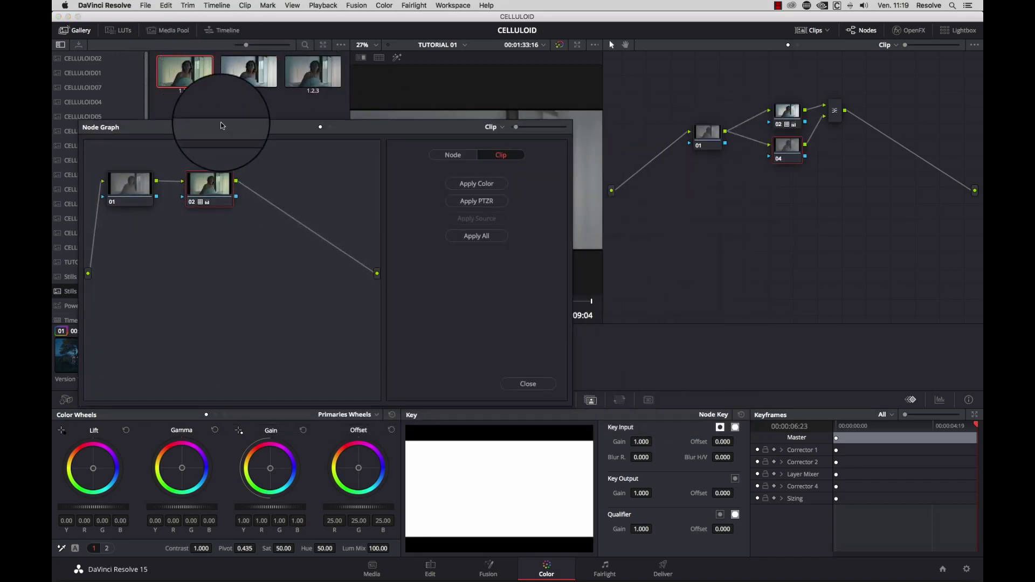
mouse_move(185, 71)
mouse_down()
mouse_move(238, 191)
mouse_move(786, 149)
mouse_up()
click(534, 383)
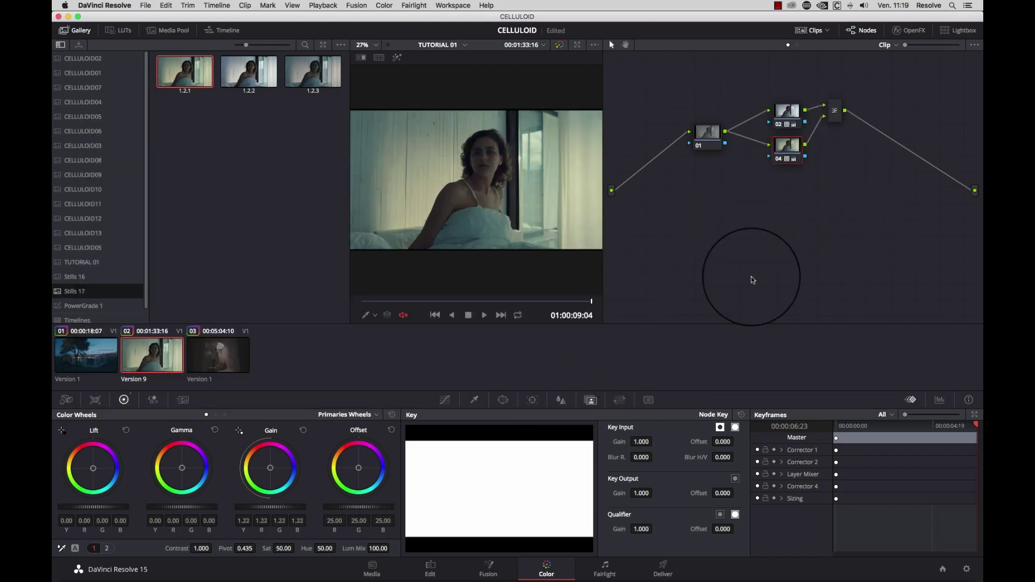
Step: Lower node 04's key output gain from 0.991 to about 0.491
click(834, 117)
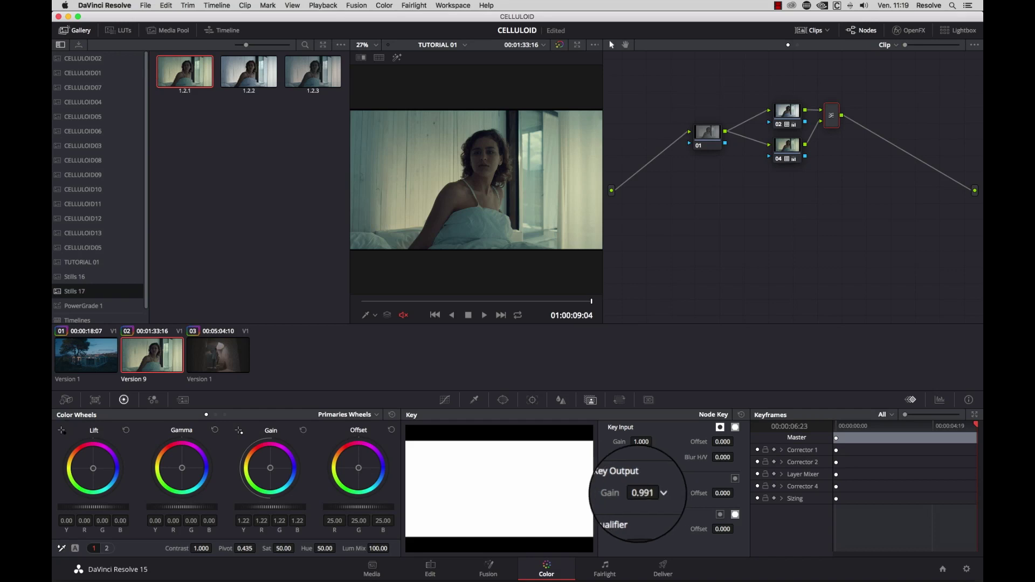
drag(639, 493, 215, 496)
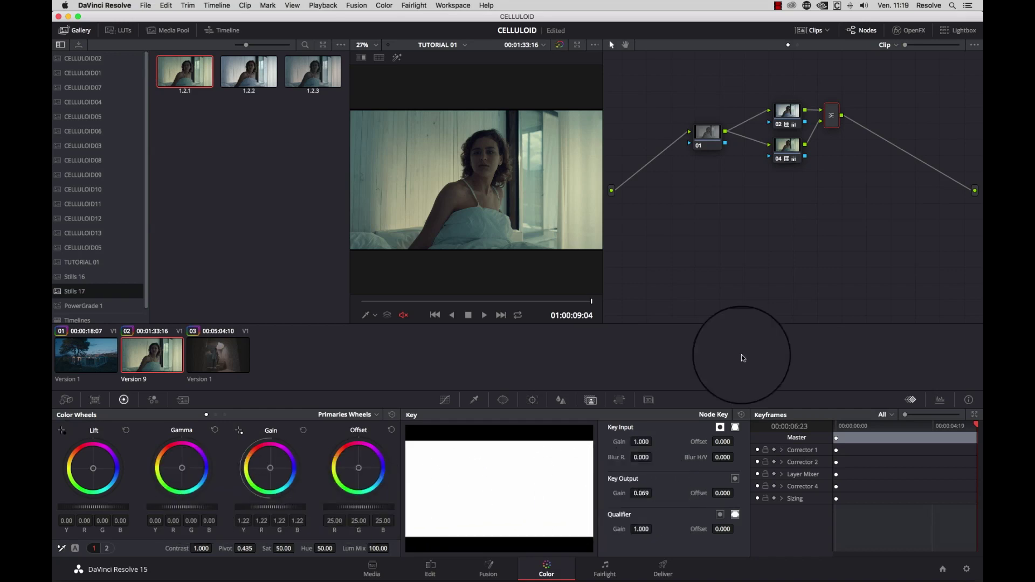
click(785, 154)
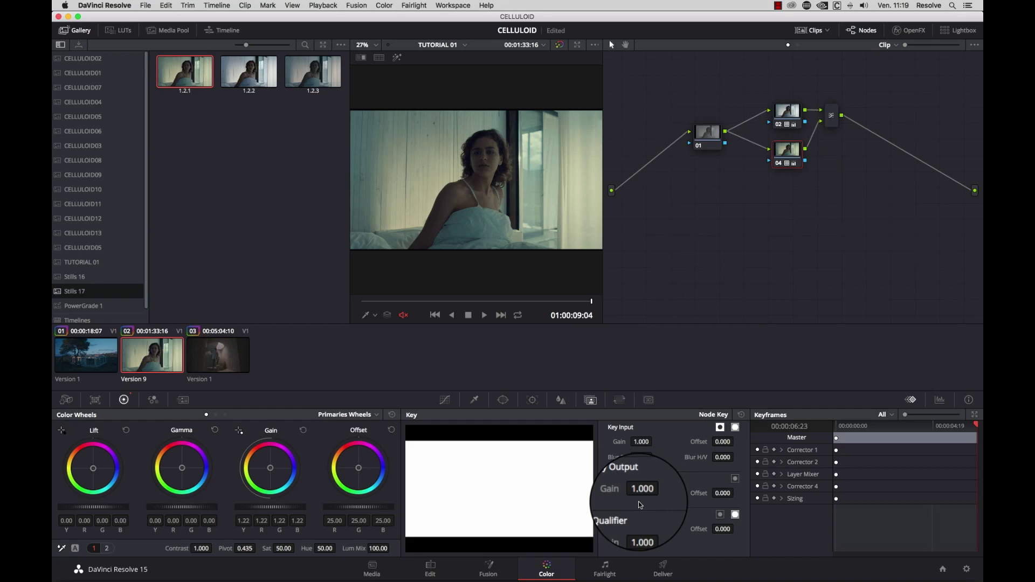
mouse_move(640, 492)
mouse_down()
mouse_move(162, 477)
mouse_move(346, 283)
mouse_move(555, 295)
mouse_move(190, 279)
mouse_up()
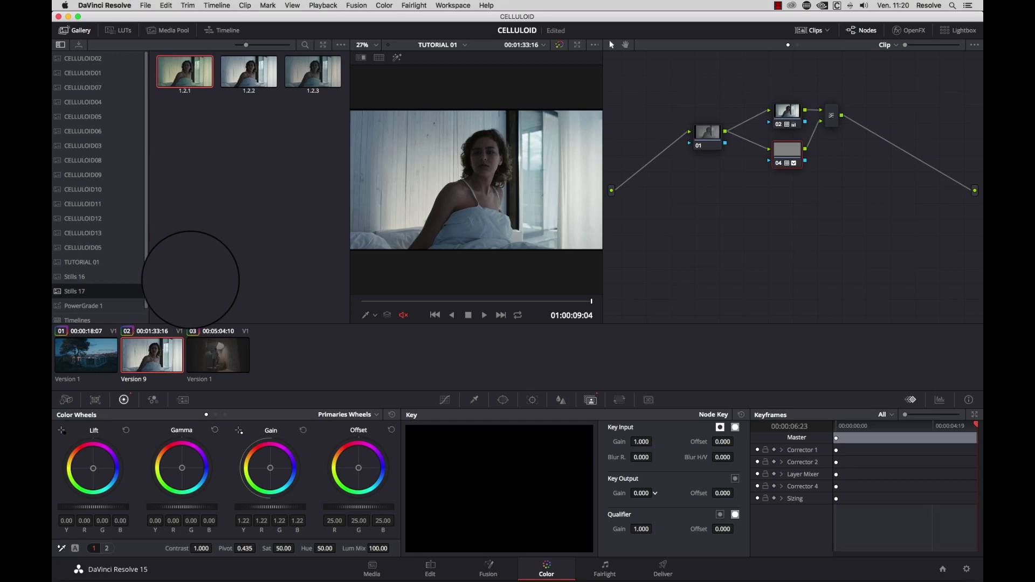
mouse_move(190, 280)
mouse_down()
mouse_move(491, 283)
mouse_move(428, 285)
mouse_up()
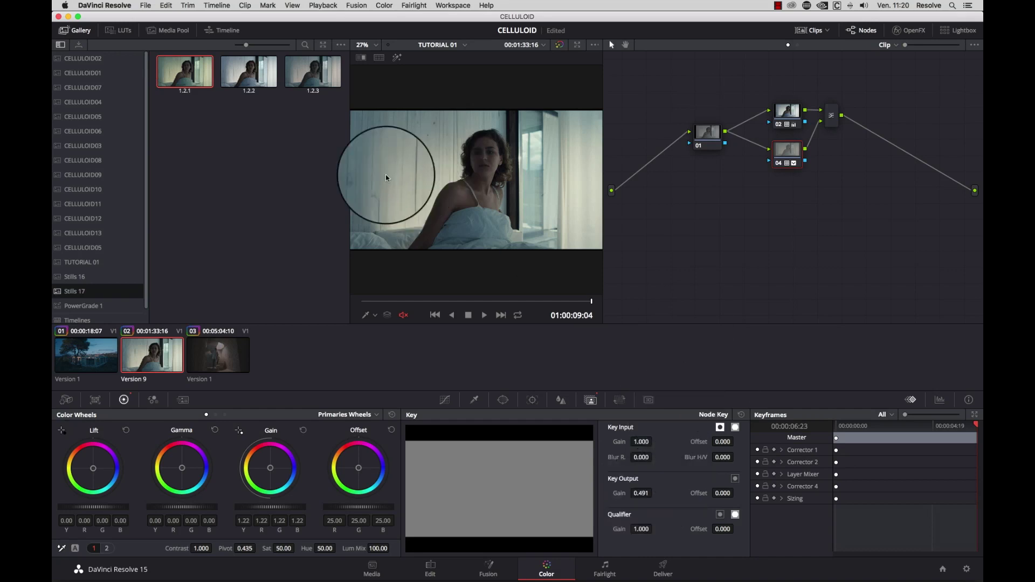
click(314, 77)
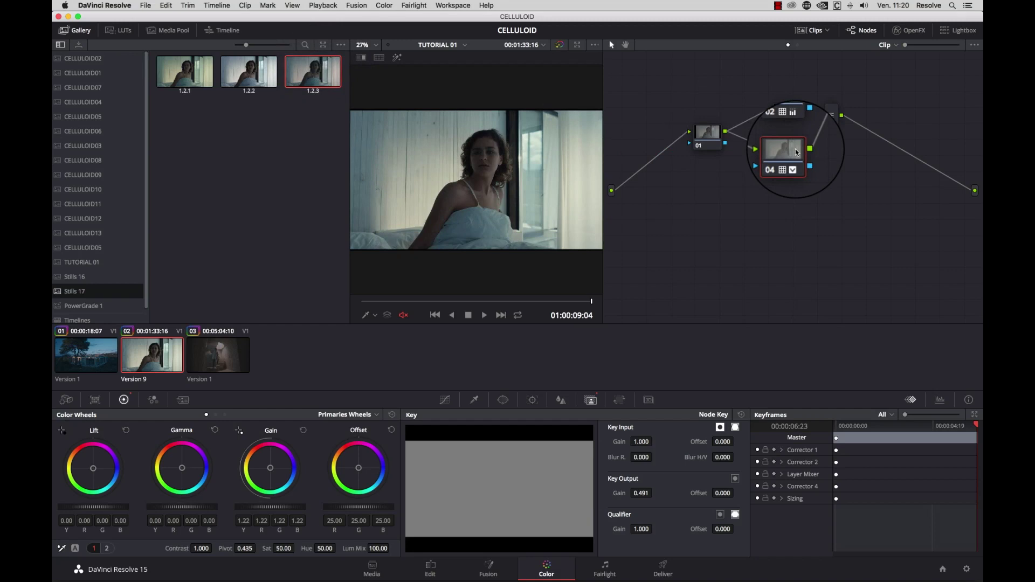
Step: Add parallel node 05 and preview the node graph stored in still 1.2.3
key(alt+p)
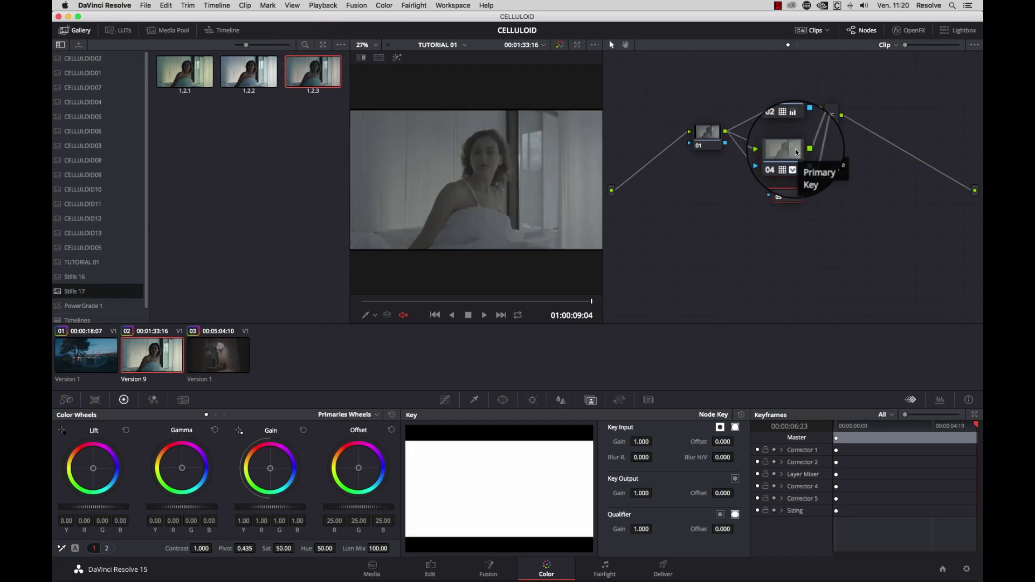
right_click(318, 71)
click(343, 121)
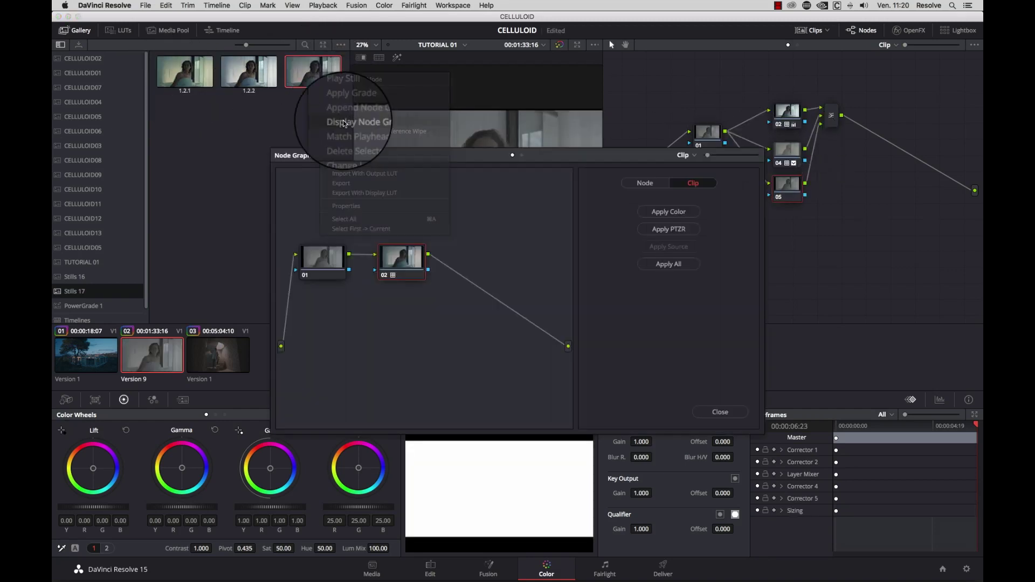
drag(407, 155, 228, 109)
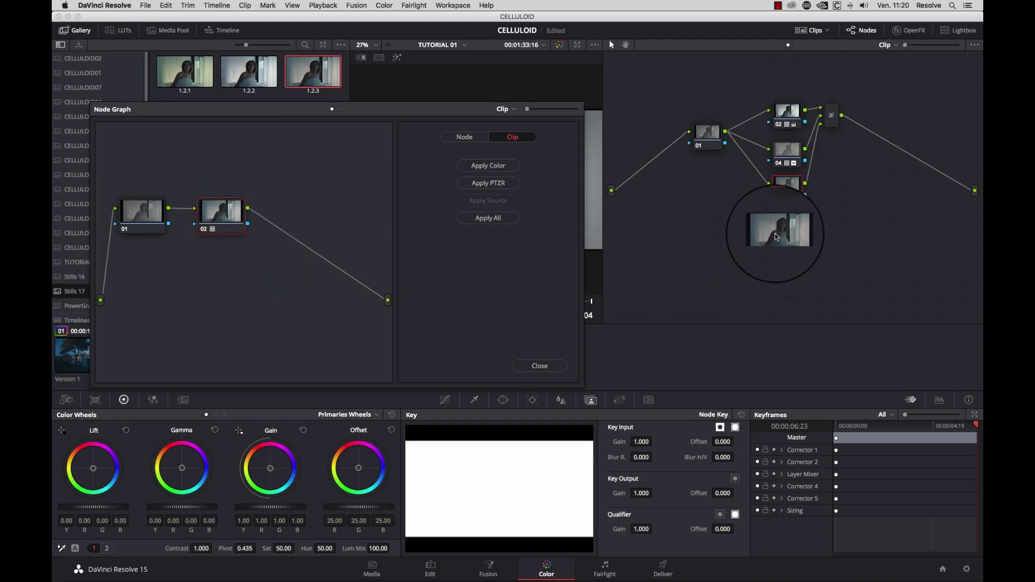
click(560, 368)
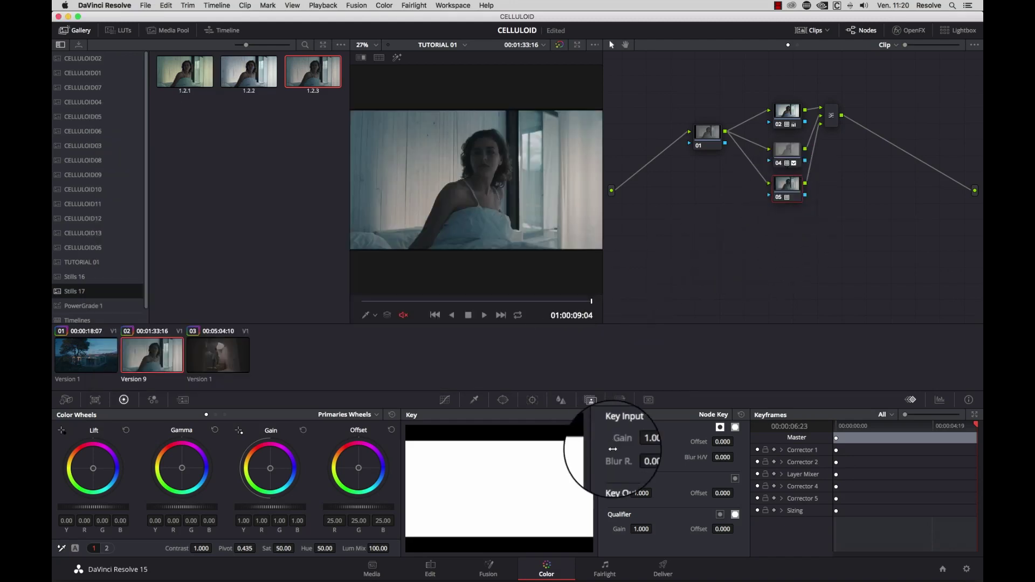
Step: Set node 05's key output gain to about 0.18 and nudge node 01 lower
drag(641, 494, 421, 470)
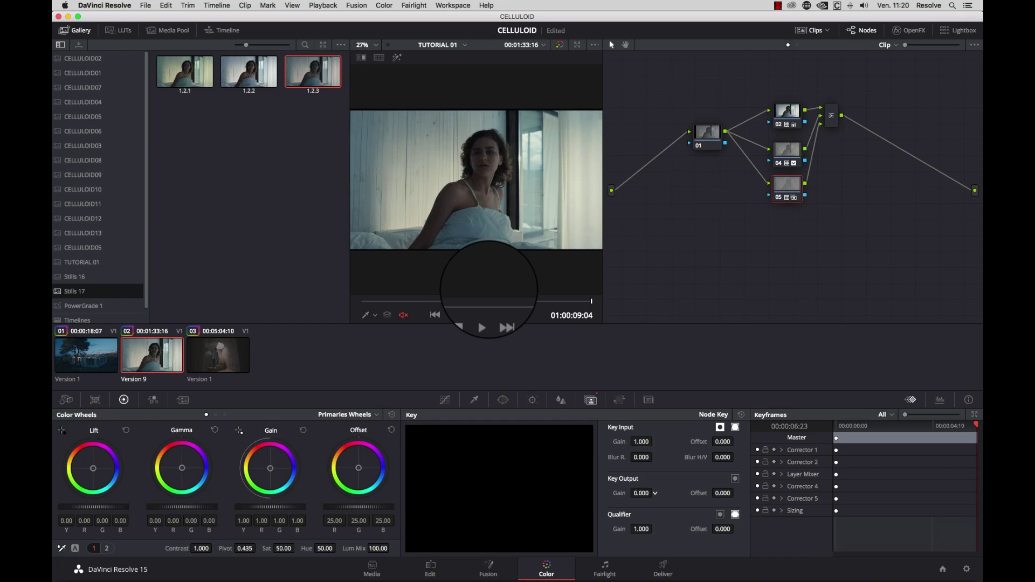
drag(462, 300, 251, 306)
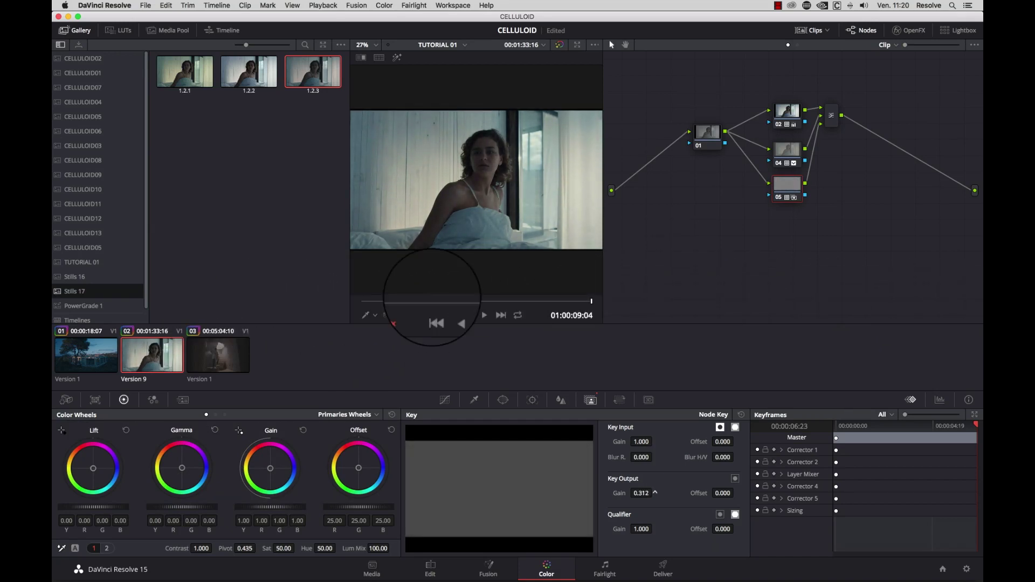
mouse_move(251, 306)
mouse_down()
mouse_move(408, 297)
mouse_move(266, 303)
mouse_up()
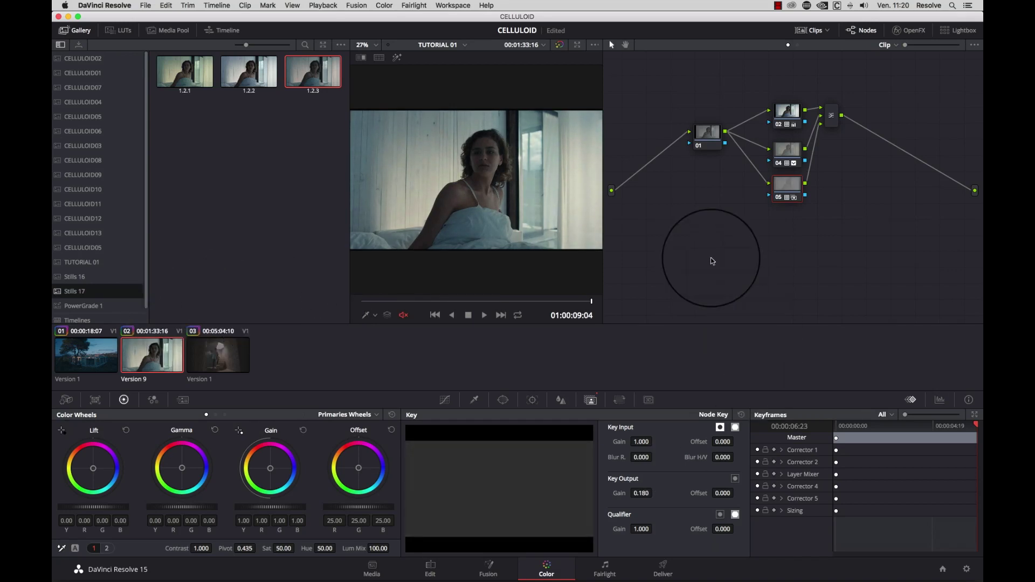
click(710, 133)
drag(711, 132, 707, 146)
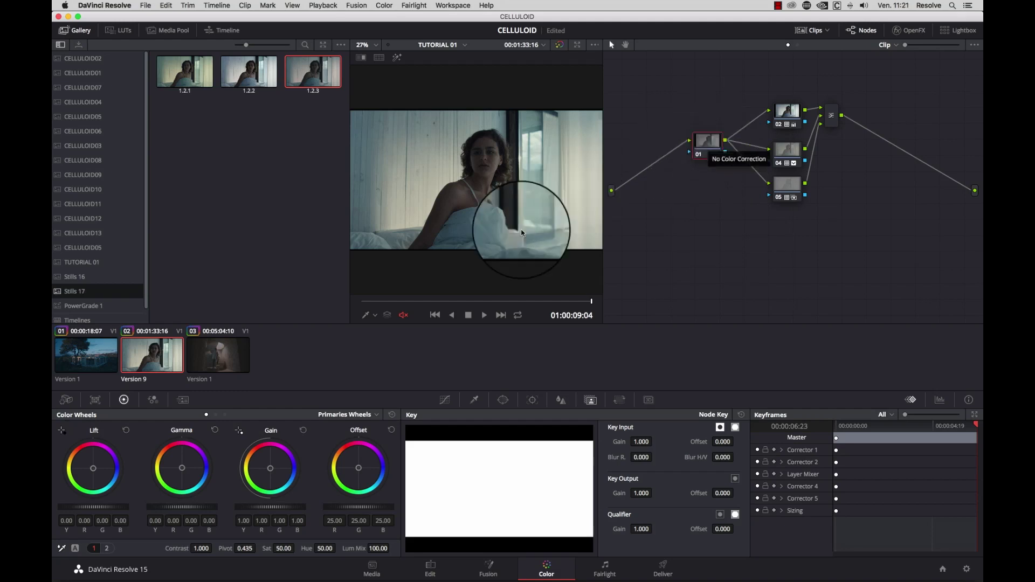
Step: Copy the bed shot's grade onto the house and staircase clips
click(91, 356)
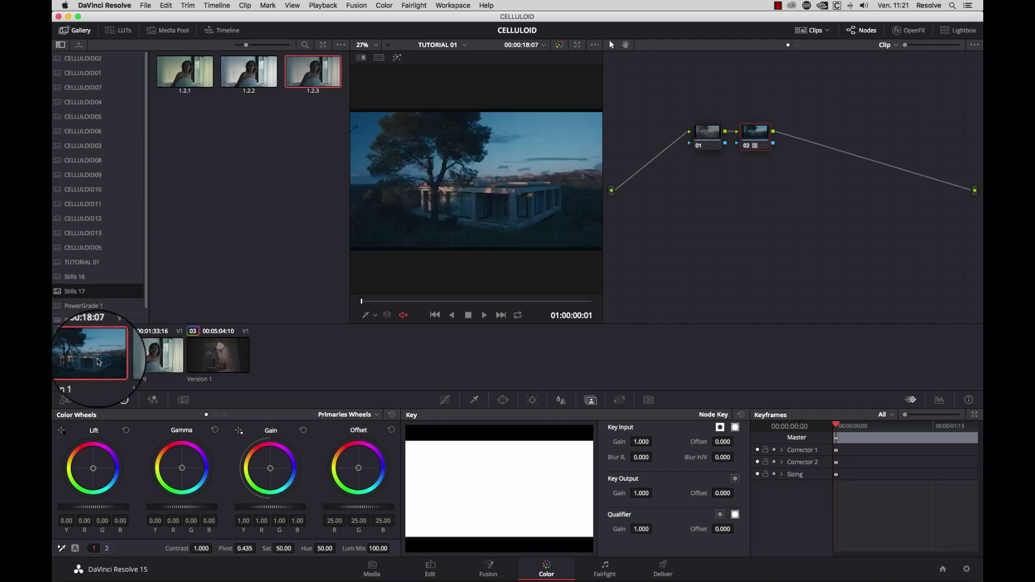
middle_click(162, 363)
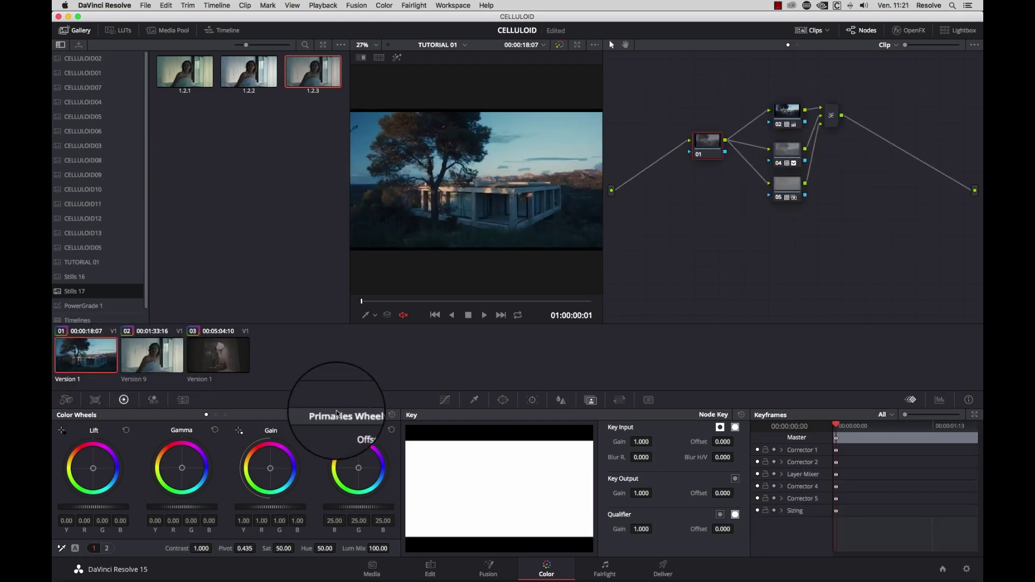
click(219, 357)
middle_click(153, 368)
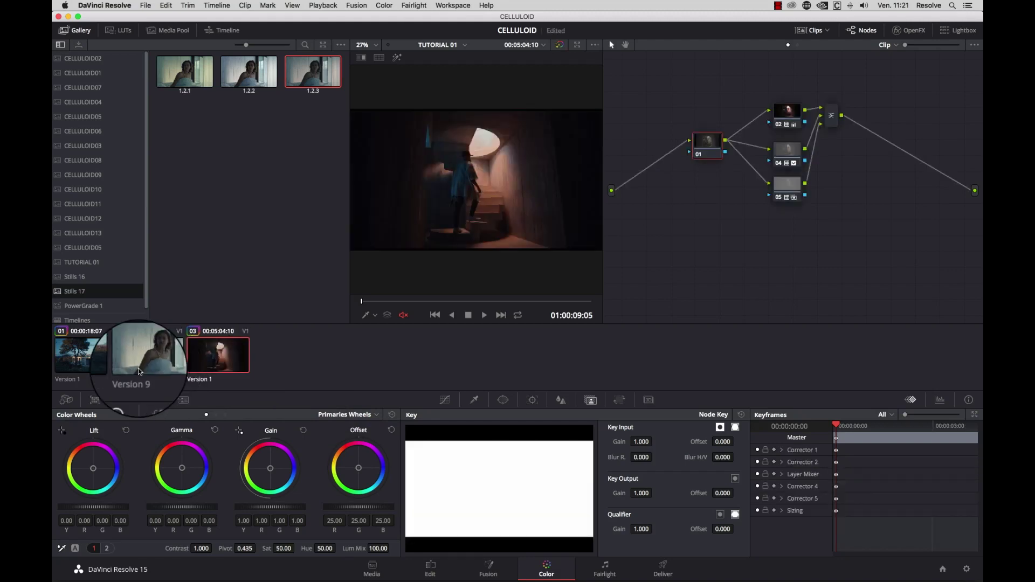
Step: Return to the bed shot and move to where the woman sits up
click(139, 370)
click(386, 301)
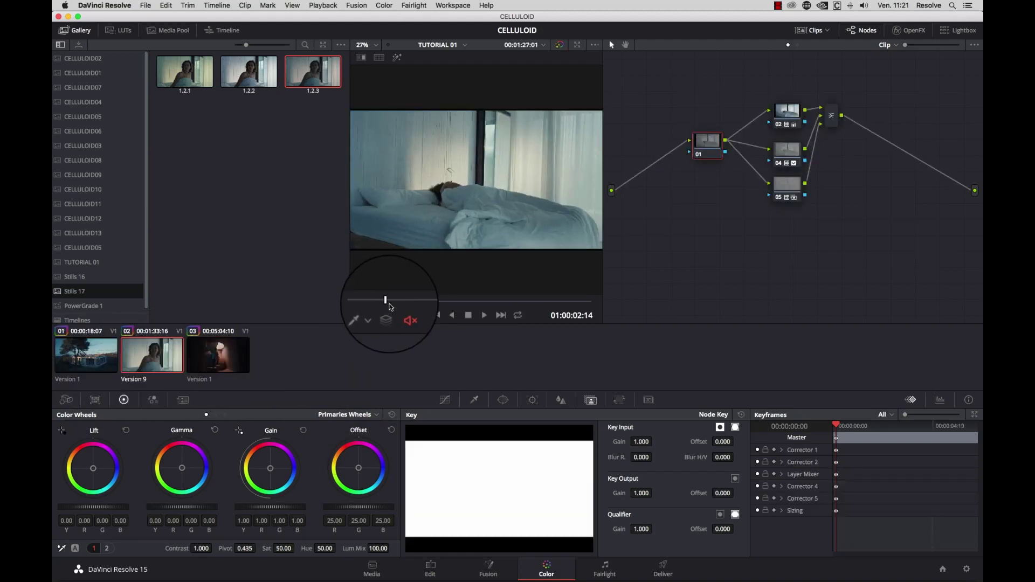
drag(386, 302, 580, 301)
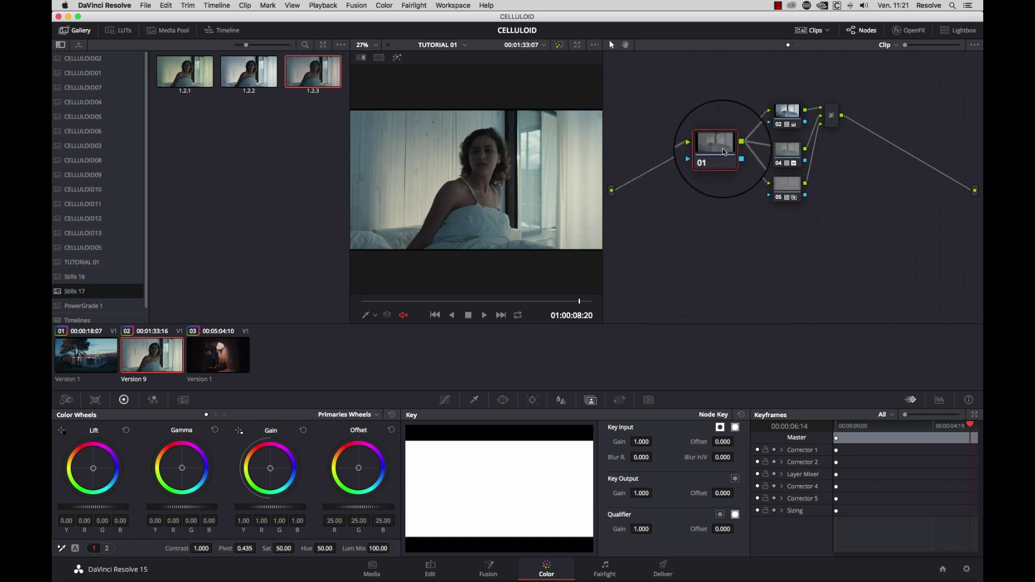
Step: Brighten front node 01 with lift 0.02 and gain 1.02, and raise saturation slightly
drag(724, 151, 707, 142)
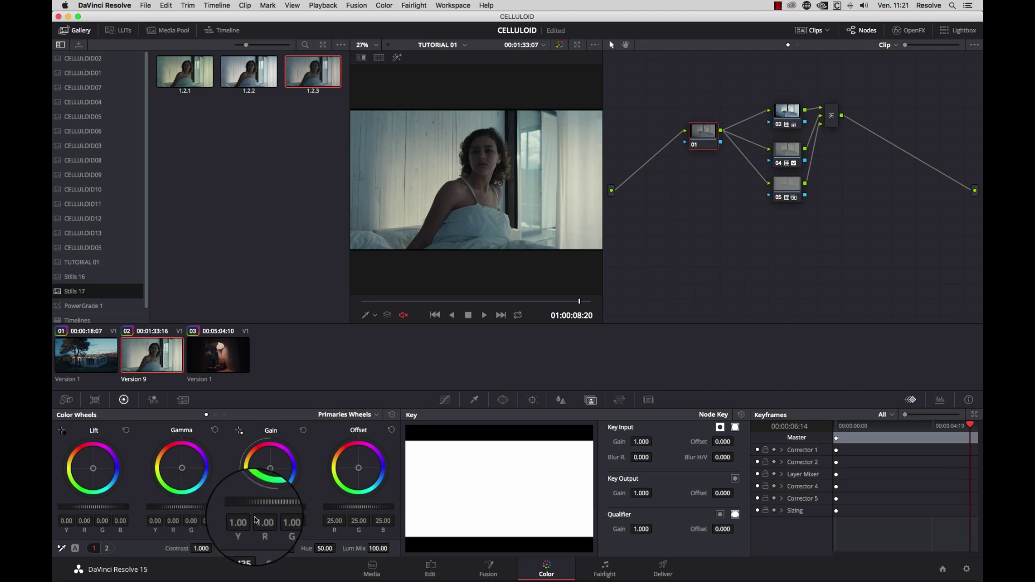
drag(257, 507, 276, 507)
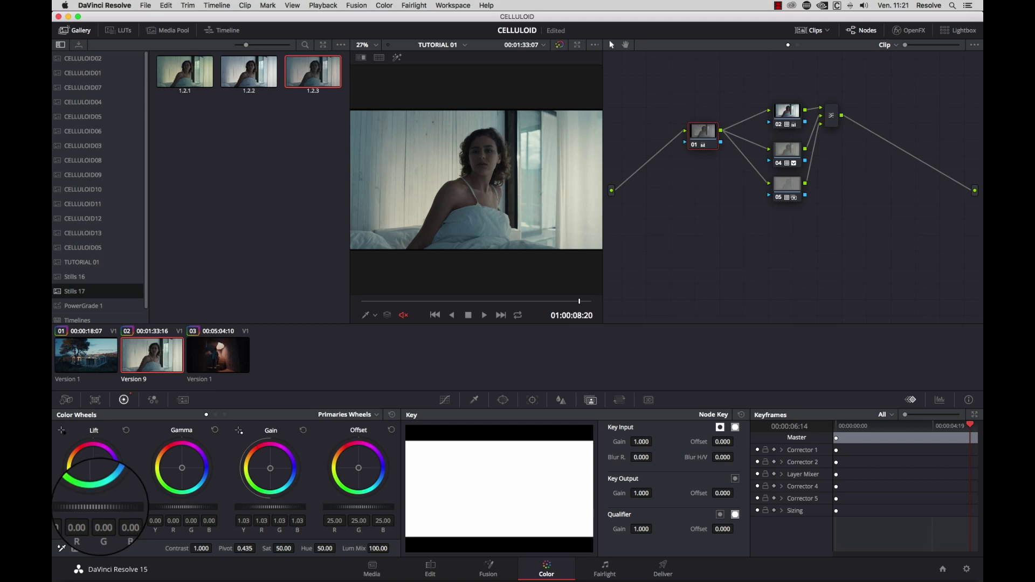
drag(90, 508, 117, 507)
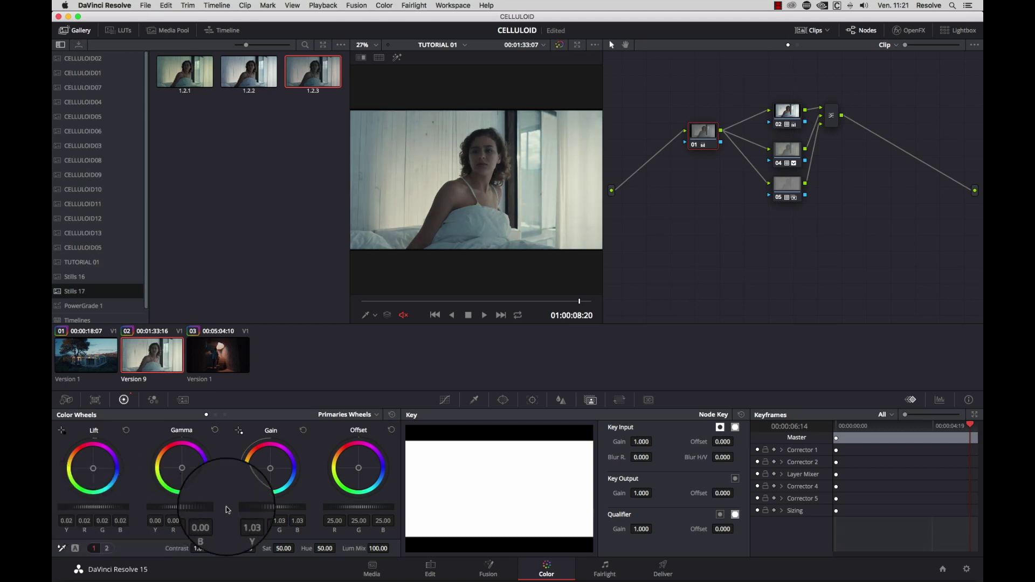
drag(259, 507, 244, 507)
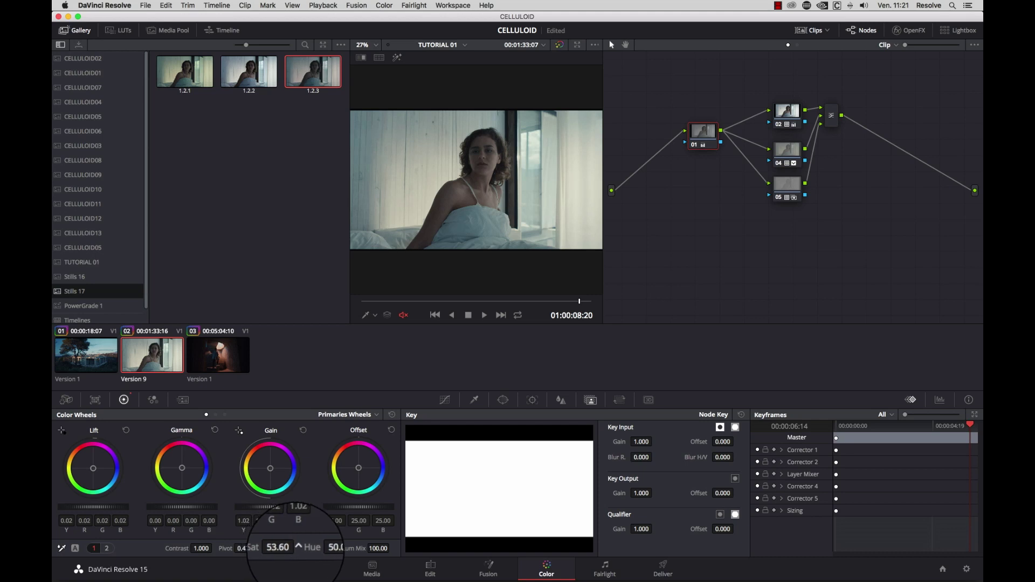
drag(291, 550, 286, 550)
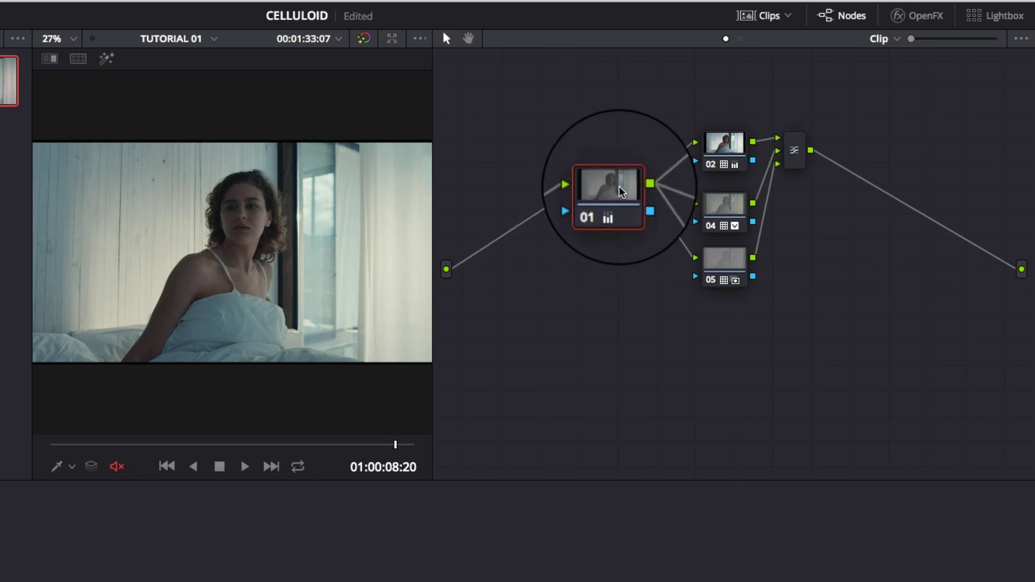
Step: Group all the grading nodes into one compound node named 'LOOK 1'
drag(564, 91, 860, 332)
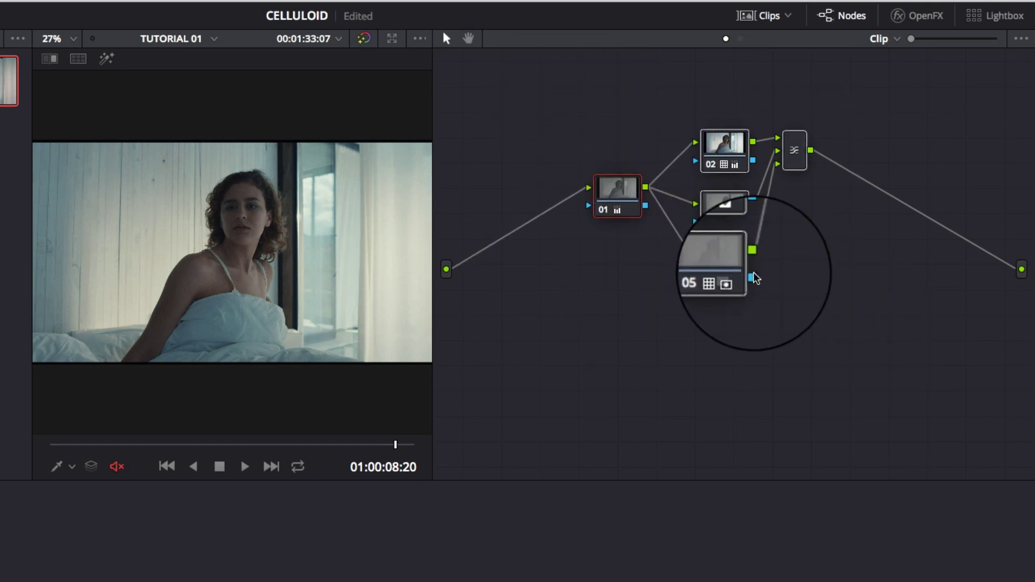
right_click(741, 271)
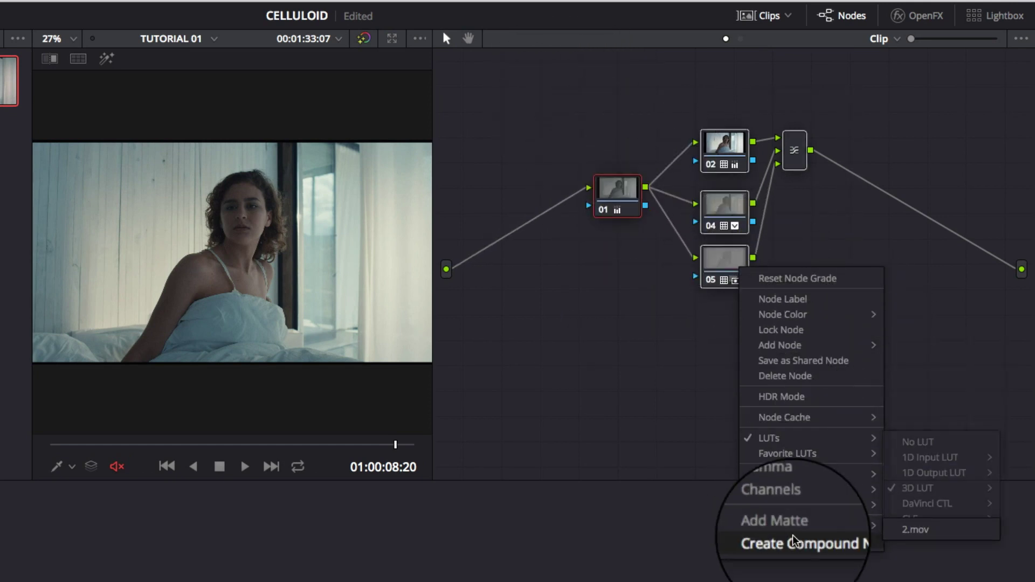
click(810, 541)
drag(731, 273, 709, 196)
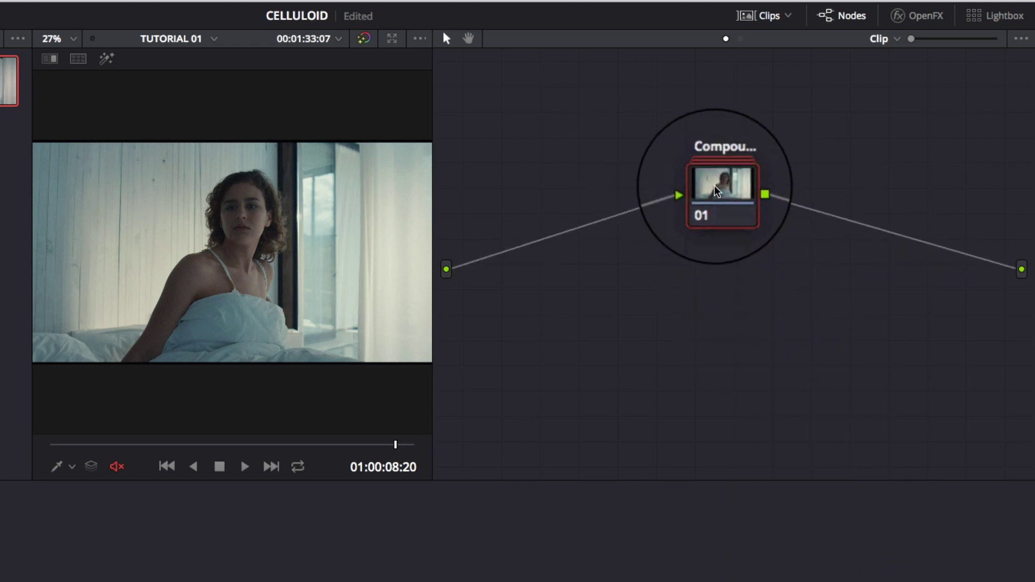
double_click(718, 155)
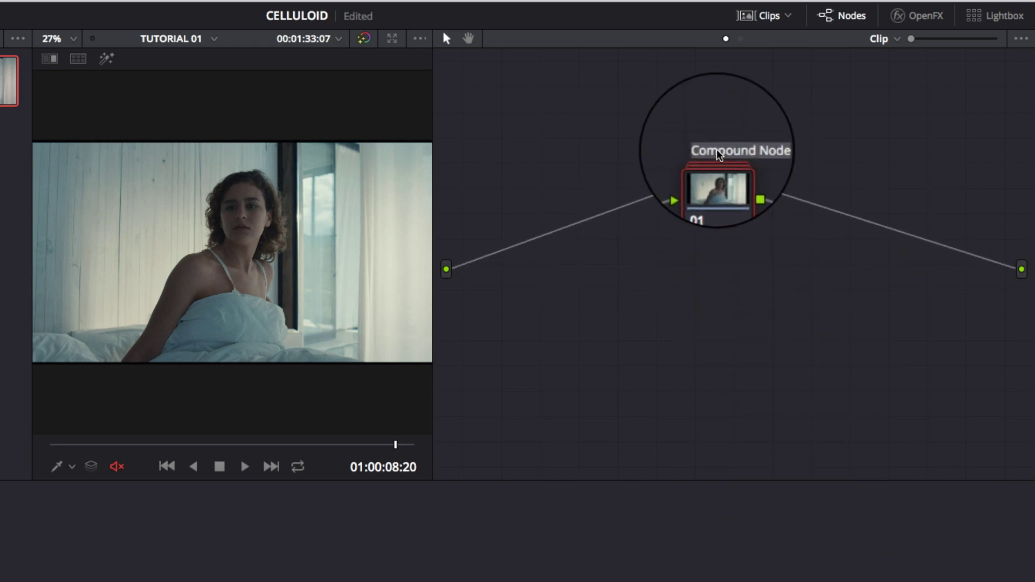
text(LOOK 1)
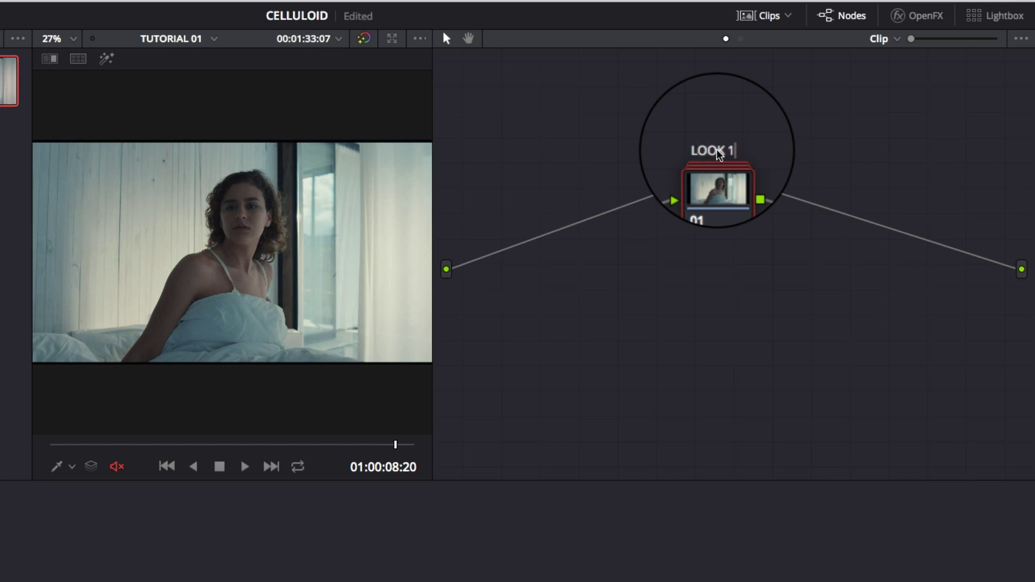
key(Return)
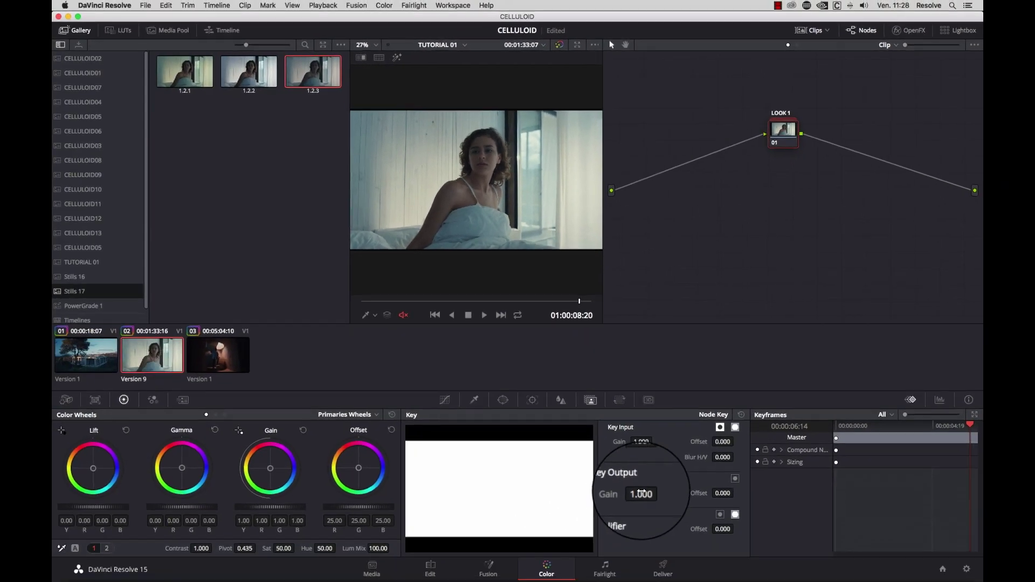
Step: Sweep LOOK 1's key output gain down, then reset it to 1.000
mouse_move(641, 494)
mouse_down()
mouse_move(355, 477)
mouse_move(423, 444)
mouse_move(553, 449)
mouse_move(182, 433)
mouse_up()
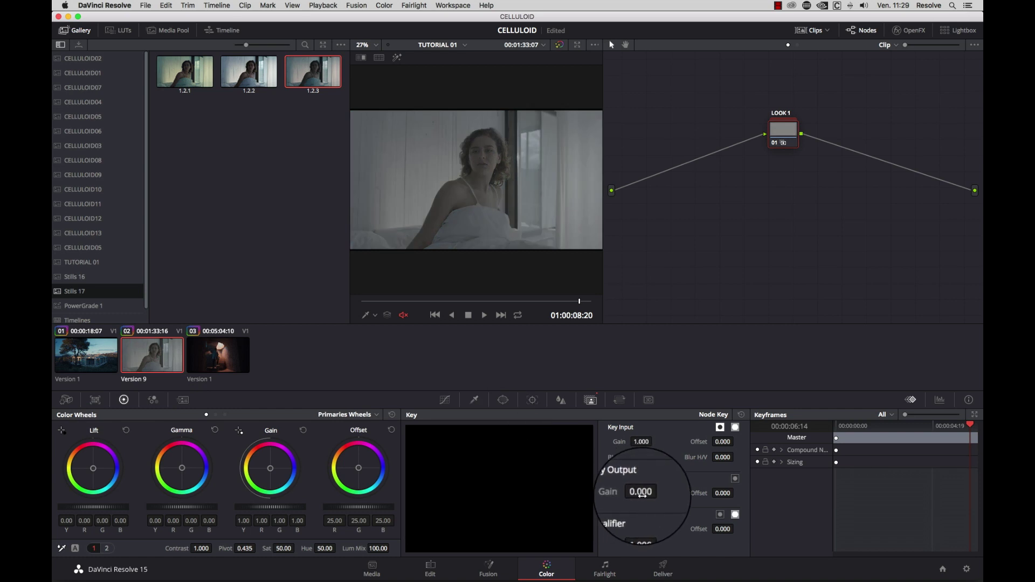
double_click(641, 493)
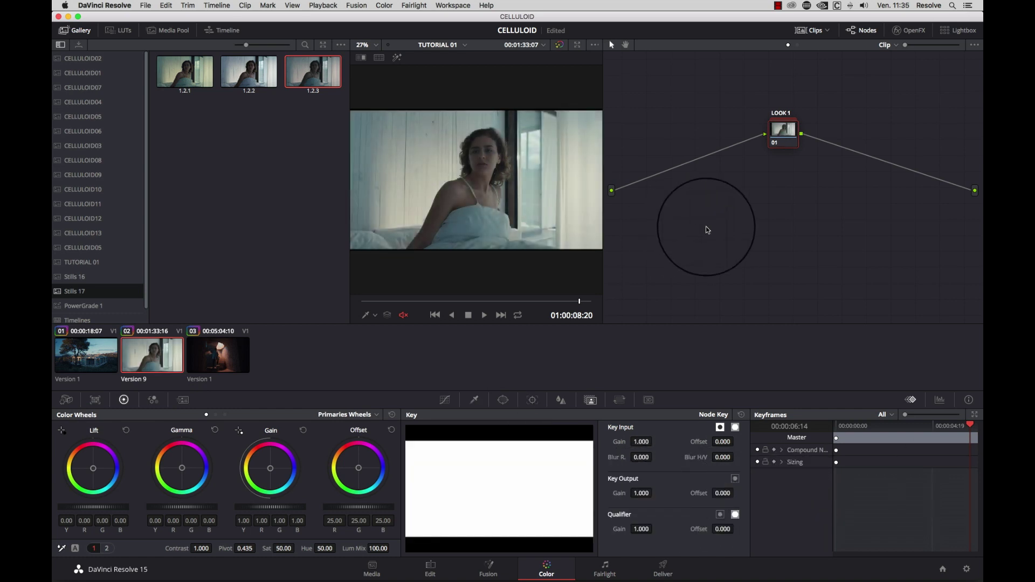
Step: Insert corrector node 02 ahead of LOOK 1, then switch to the house clip
right_click(730, 204)
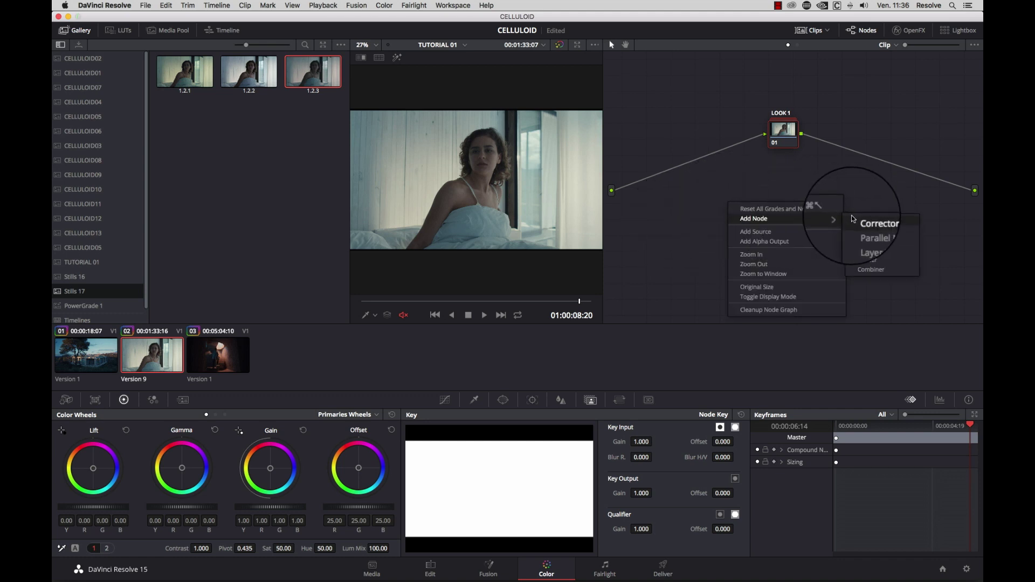
click(879, 221)
drag(727, 206, 734, 152)
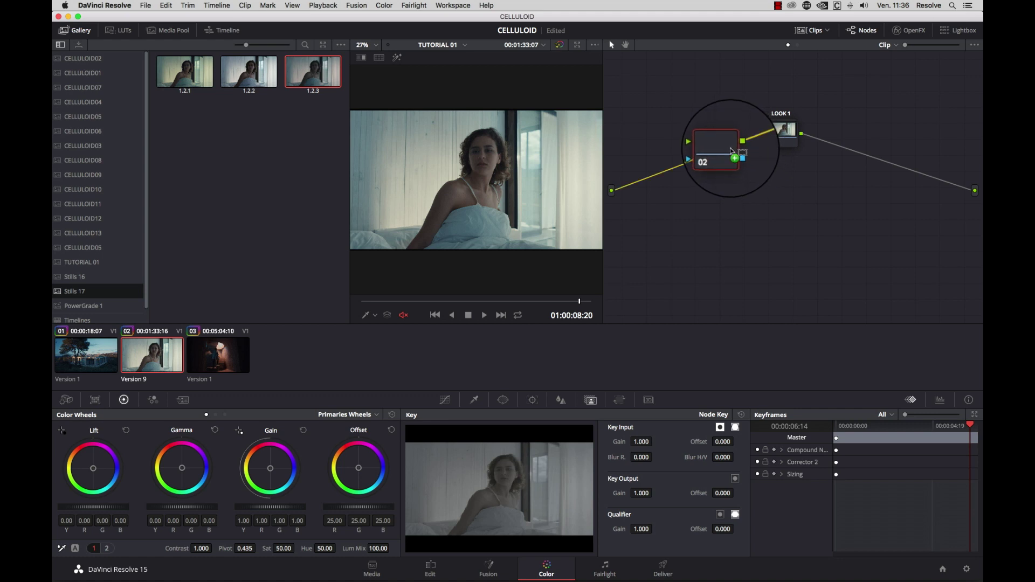
click(784, 130)
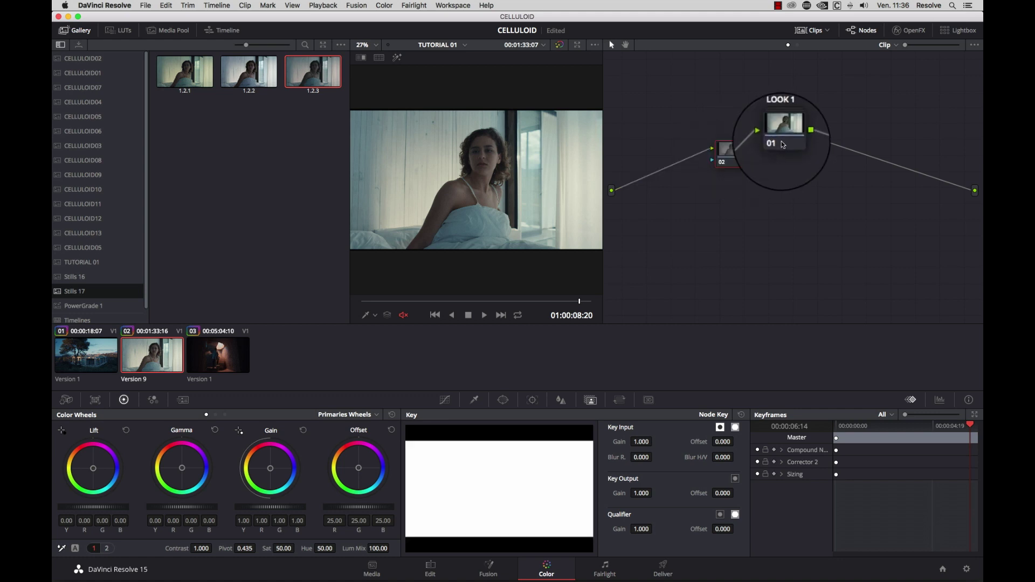
click(738, 152)
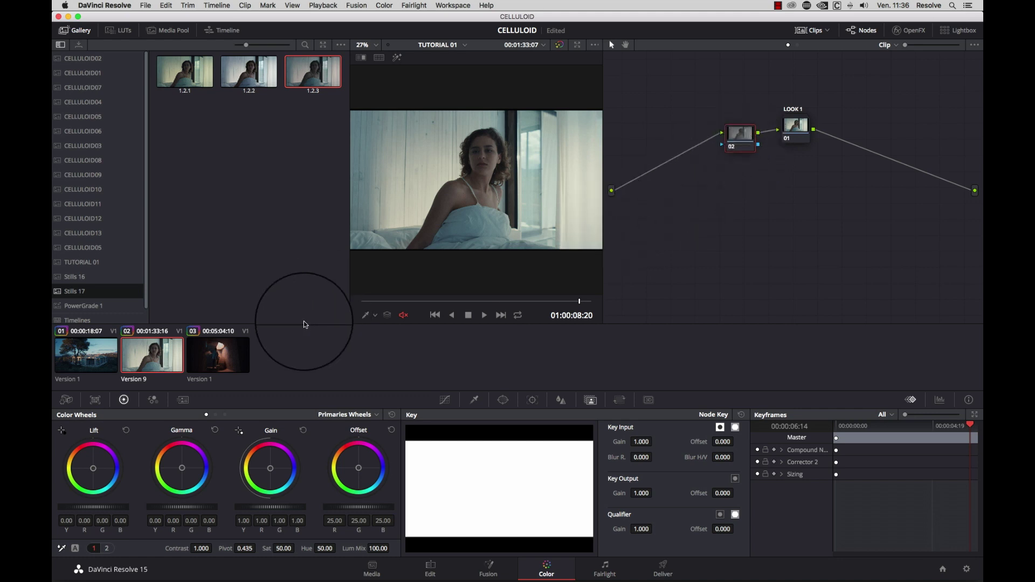
click(106, 350)
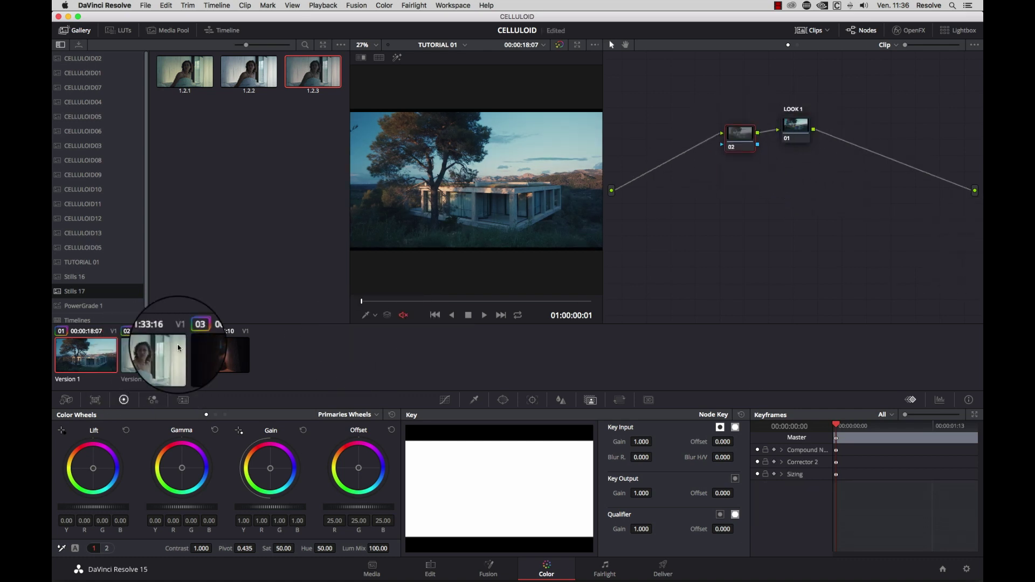
Step: Return to the house clip, scrub to a later frame, and move node 02 nearer LOOK 1
click(162, 352)
click(105, 356)
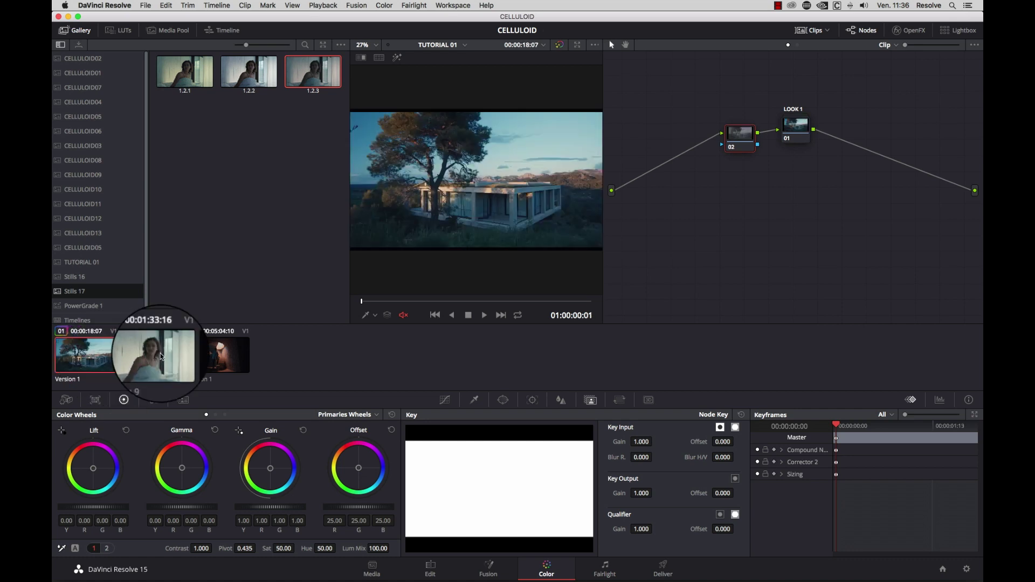
drag(372, 301, 497, 303)
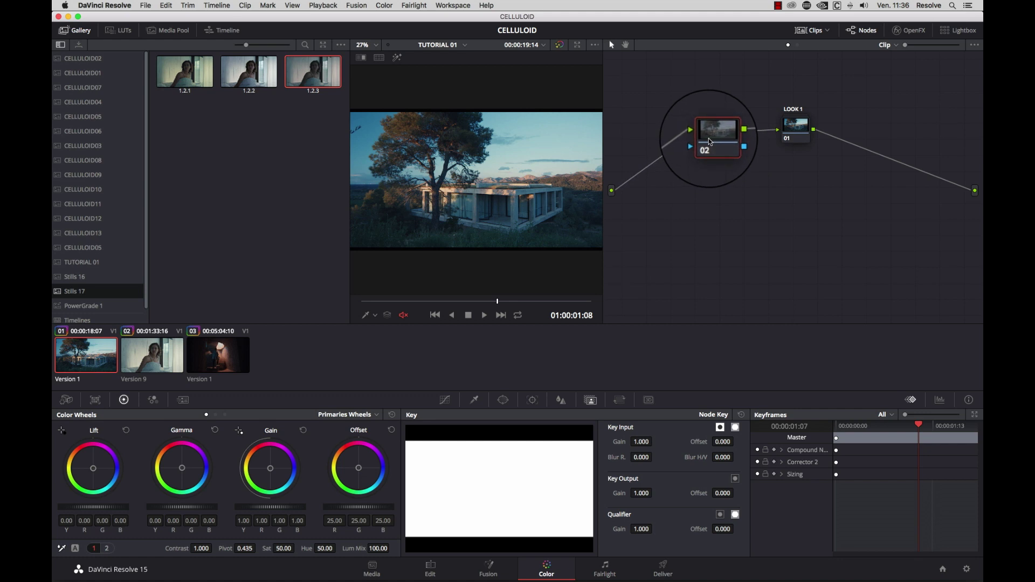
drag(709, 142, 739, 148)
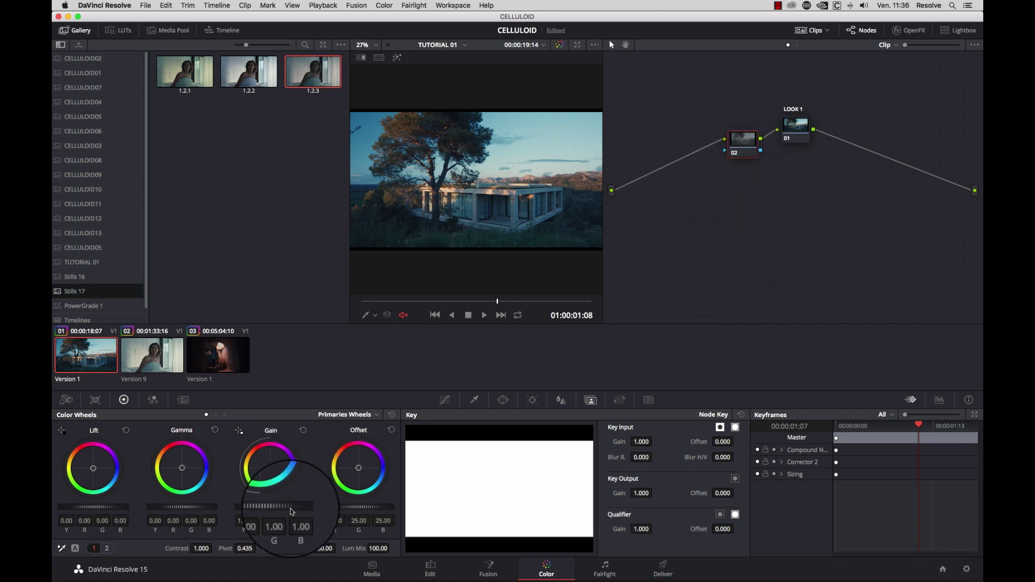
Step: Lower the house clip's gain to 0.92 and warm its temperature to 140
drag(289, 507, 250, 509)
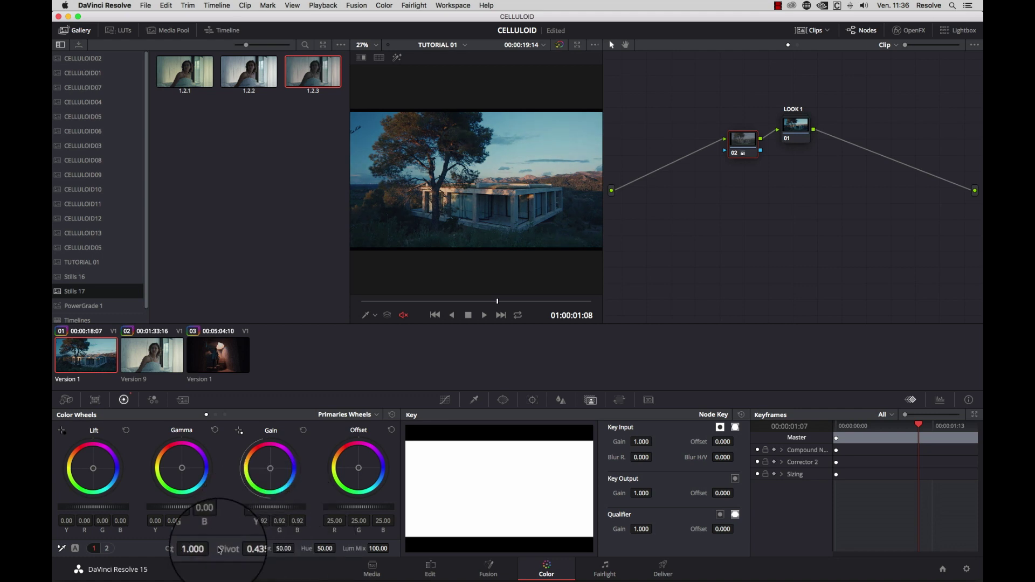
click(107, 548)
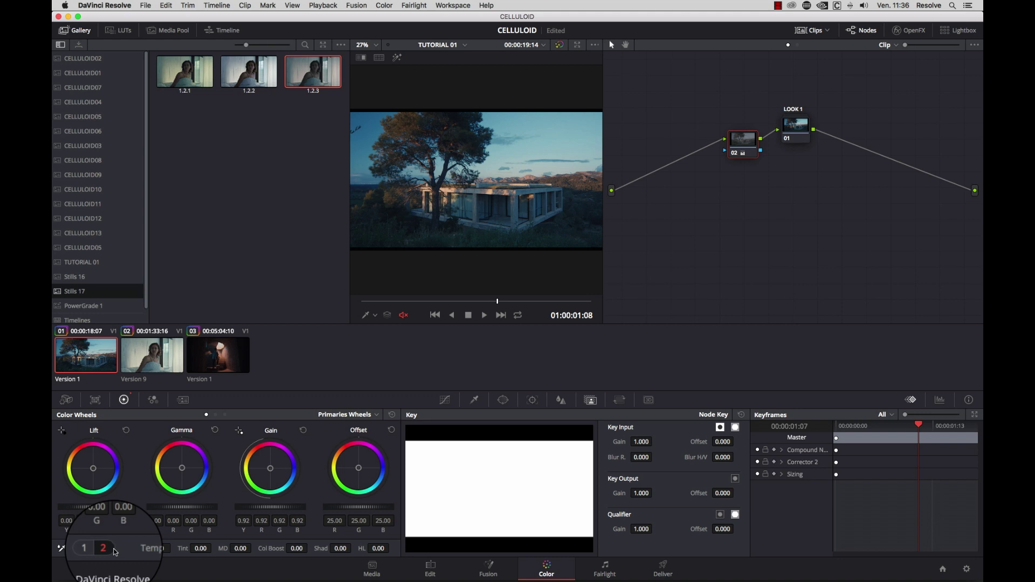
mouse_move(159, 551)
mouse_down()
mouse_move(178, 546)
mouse_move(156, 548)
mouse_up()
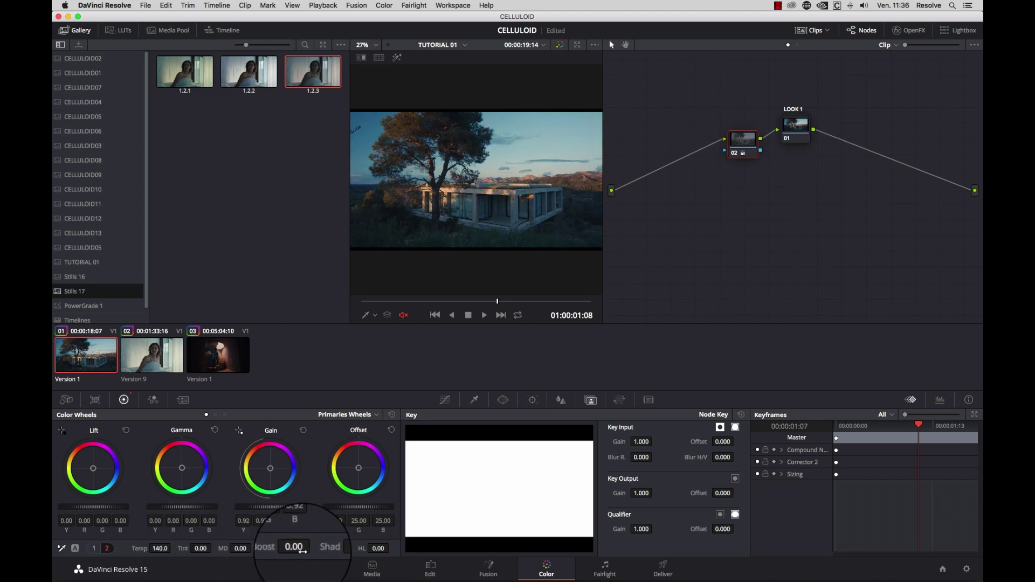
click(104, 360)
Step: On the stairway clip, cool temperature to -420 and reduce saturation
click(158, 355)
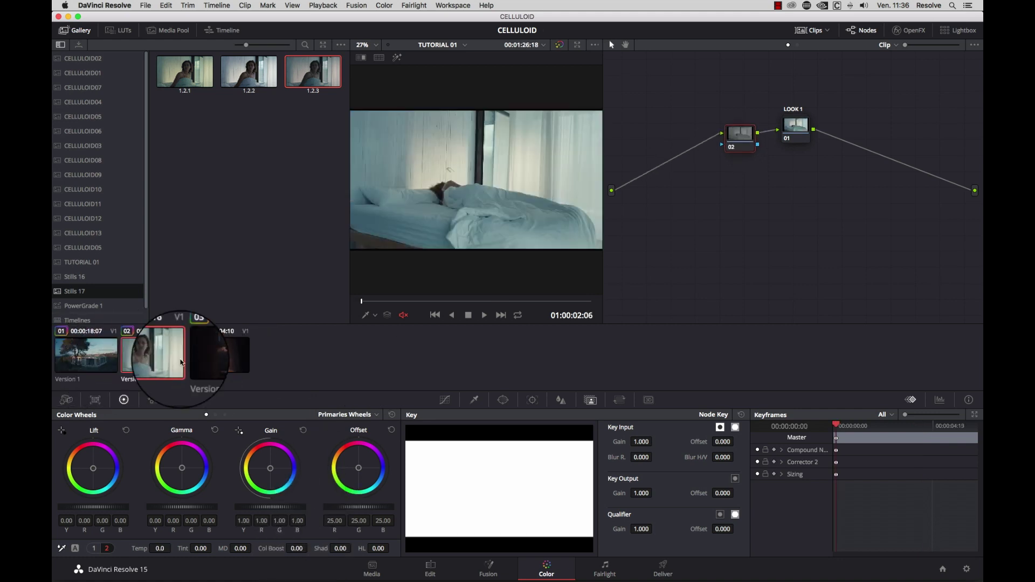
click(214, 359)
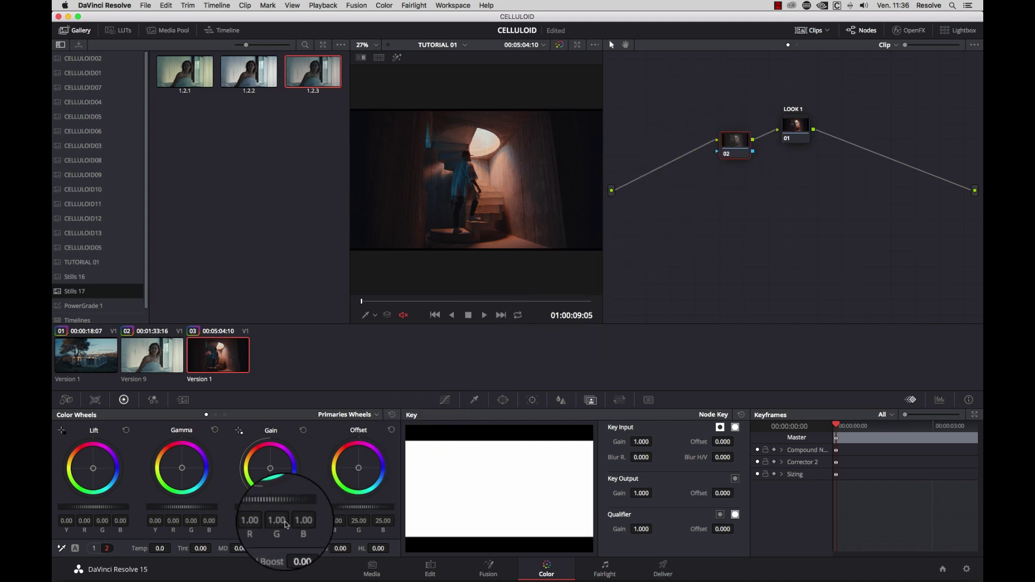
drag(170, 543, 154, 546)
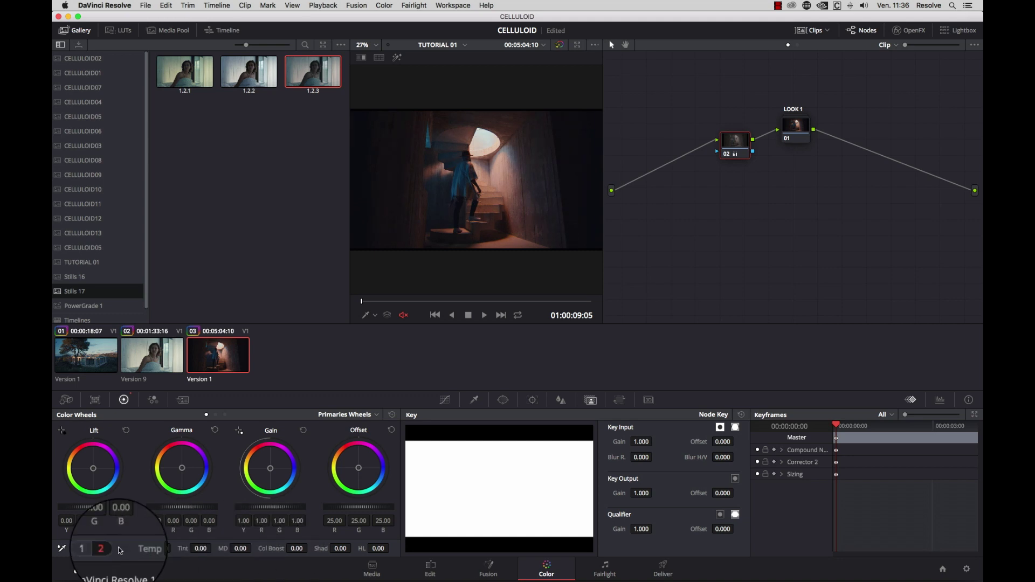
click(94, 549)
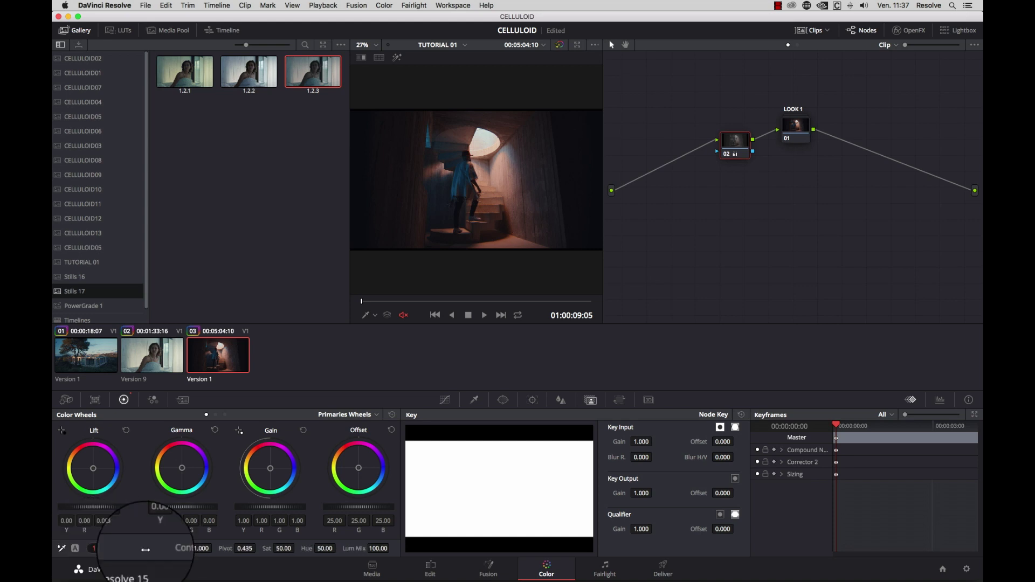
drag(287, 549, 261, 550)
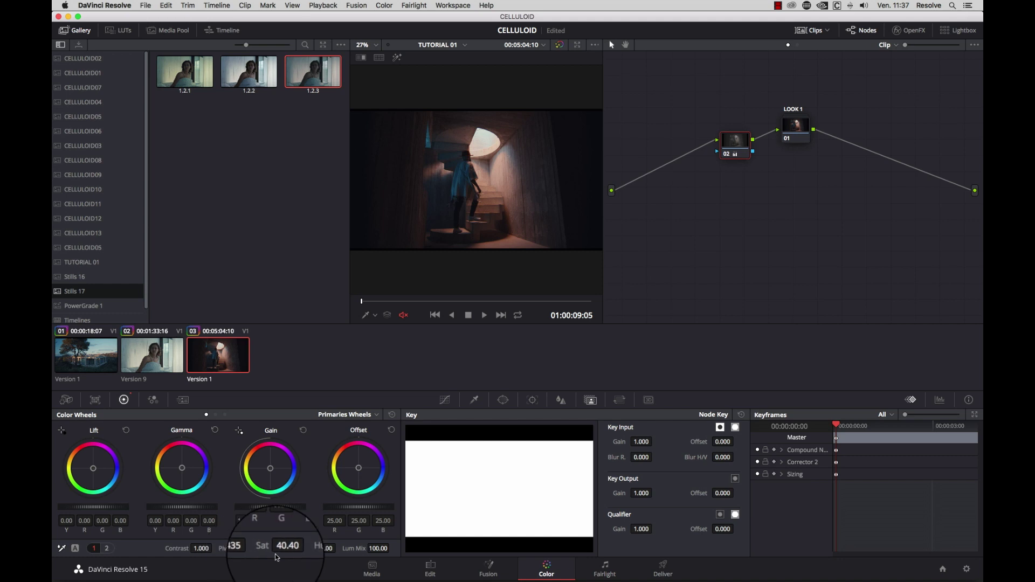
Step: Compare against the bedroom clip and lower the stairway clip's tint to -19
click(106, 548)
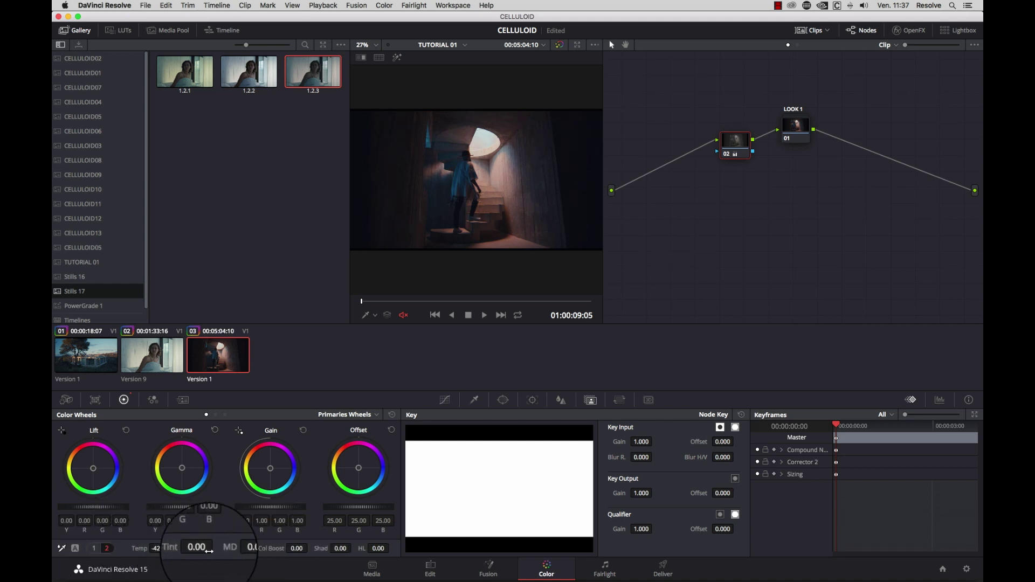
click(153, 353)
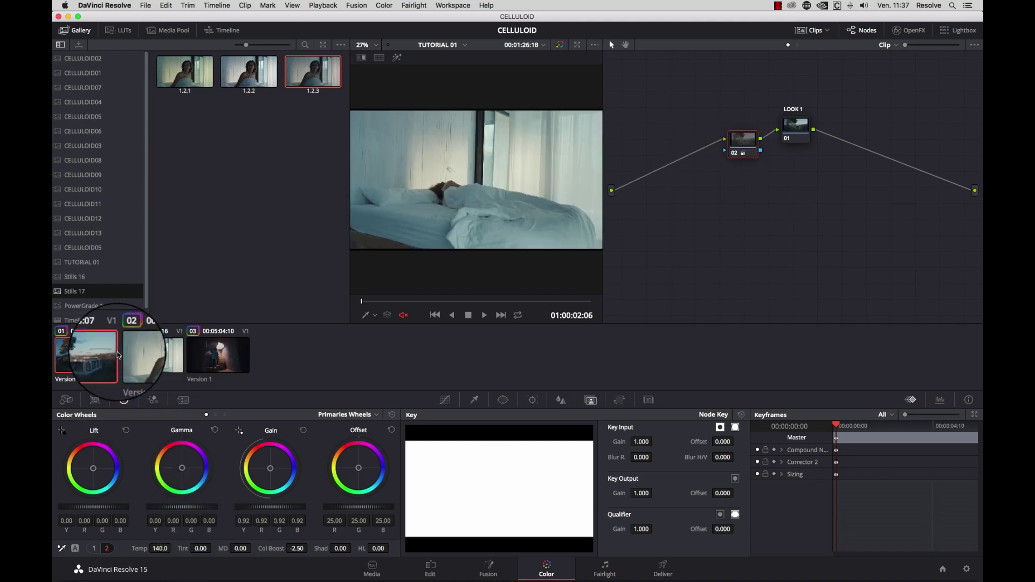
click(218, 356)
click(152, 354)
click(219, 356)
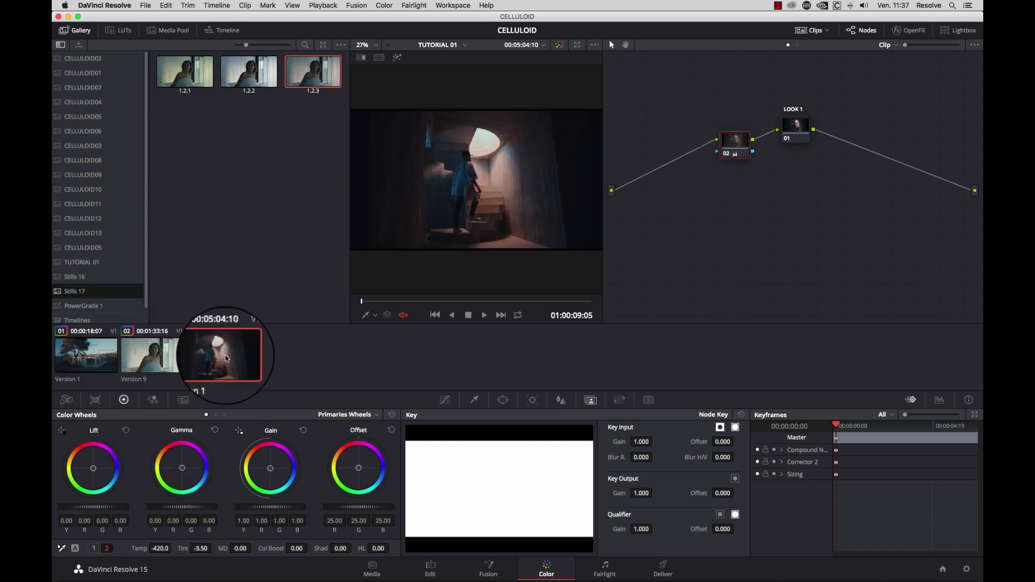
drag(200, 548, 182, 548)
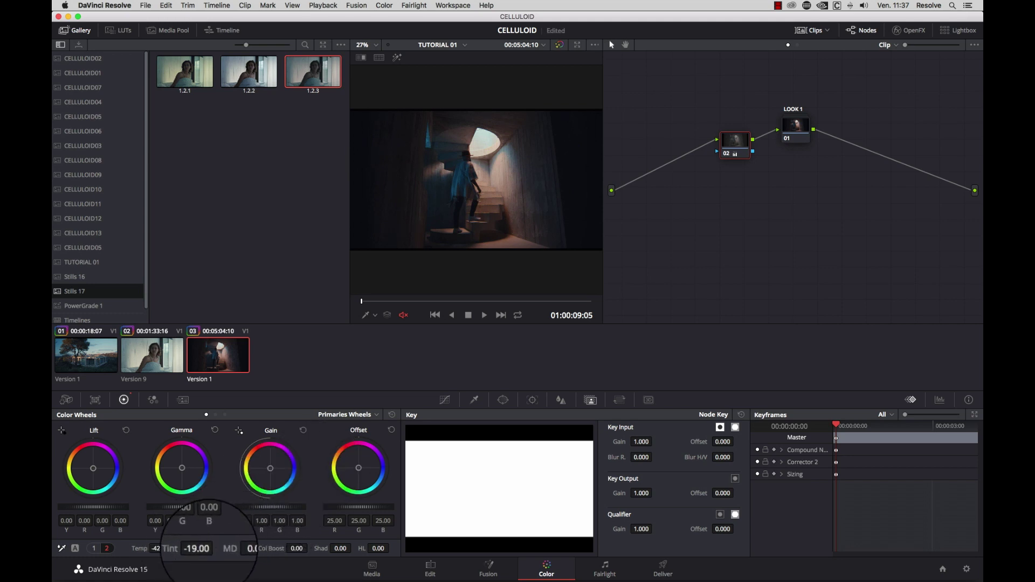
Step: Step from the house clip to the bedroom clip and start playback to review the grade
click(86, 356)
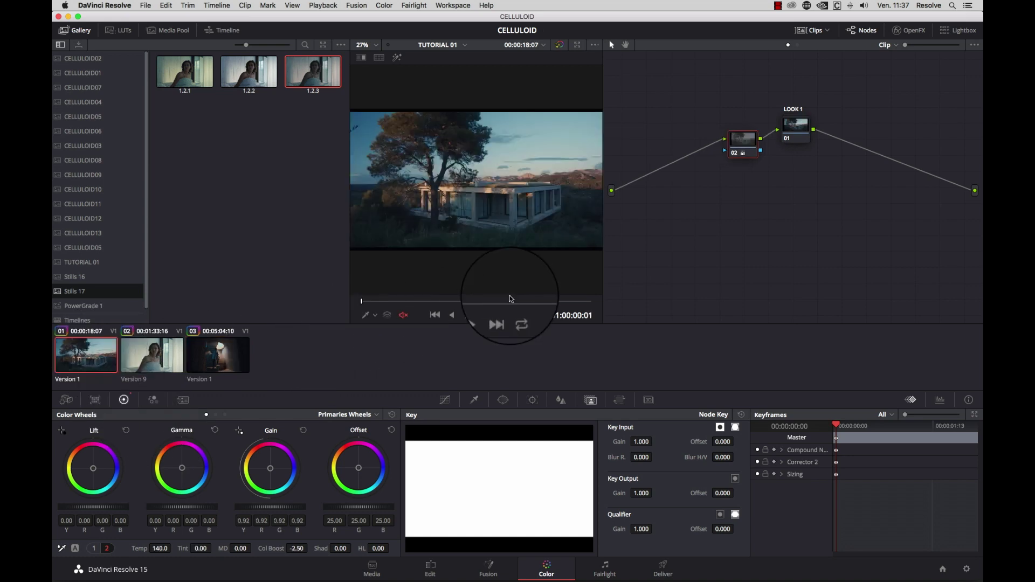
key(Down)
key(space)
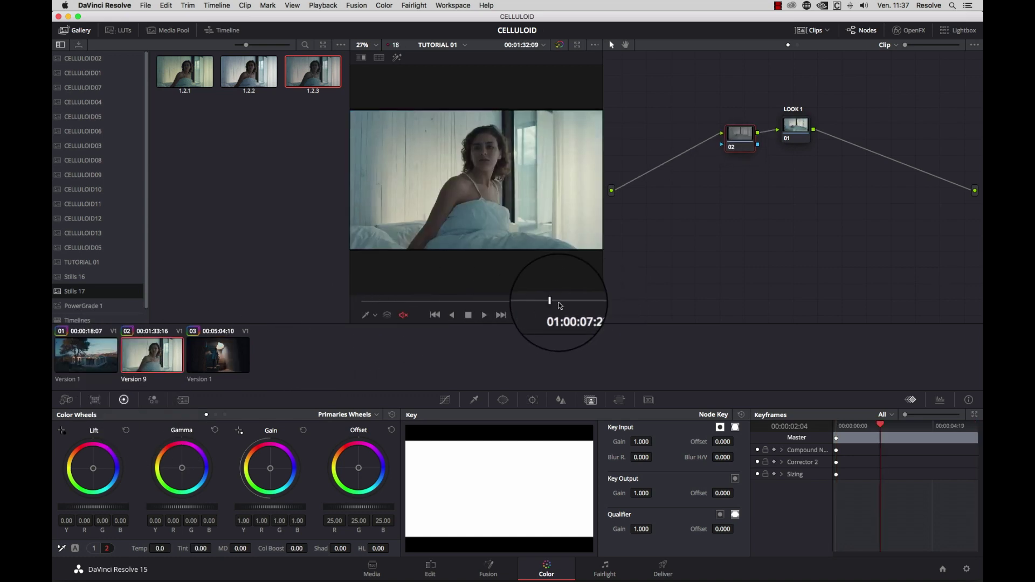